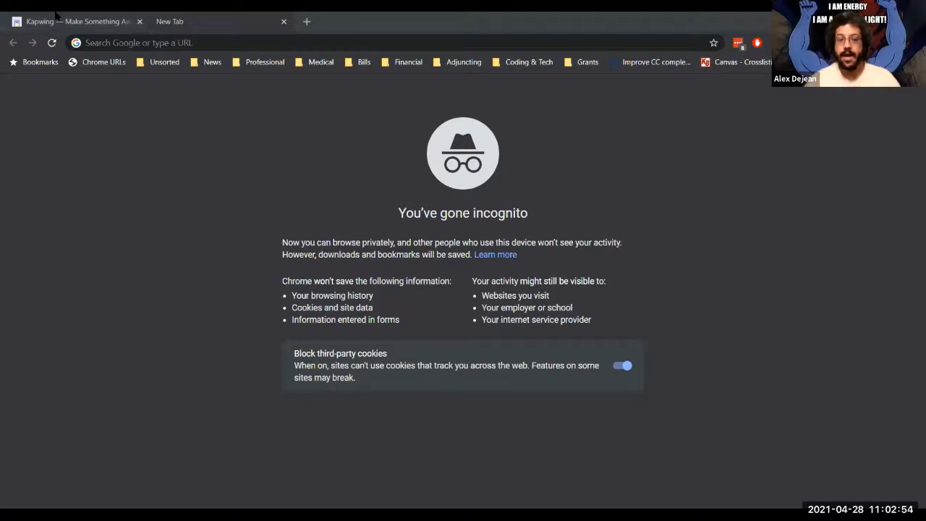
# Switch to the Kapwing project and enlarge the timeline area, with the playhead at 0:00
pyautogui.click(56, 16)
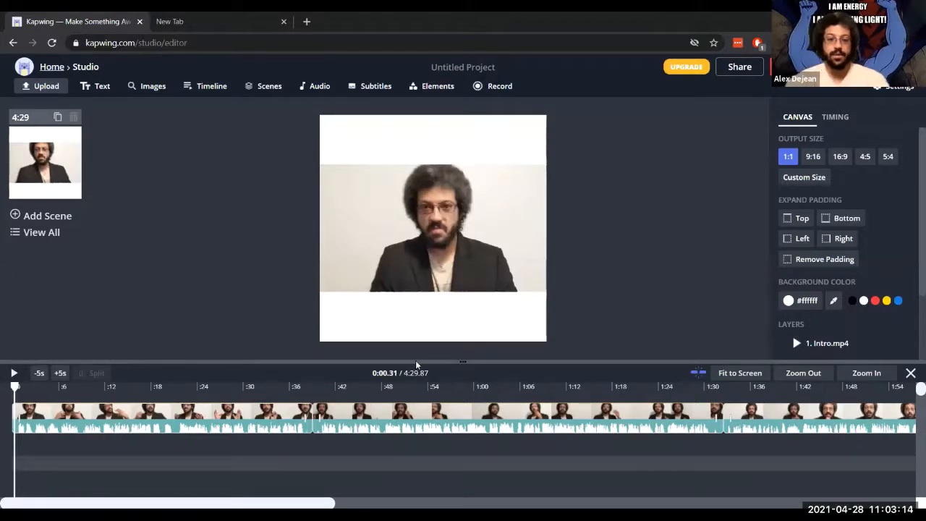
pyautogui.moveTo(457, 359); pyautogui.dragTo(464, 296)
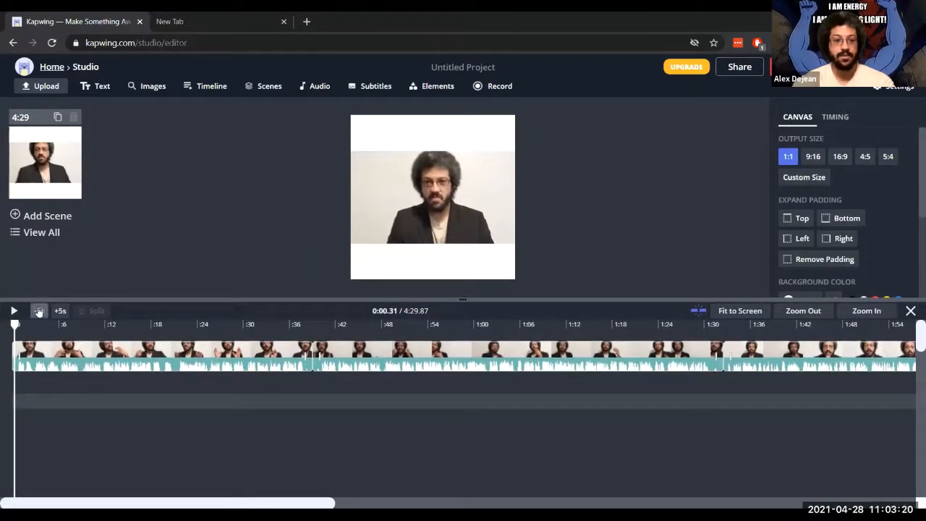
pyautogui.click(39, 311)
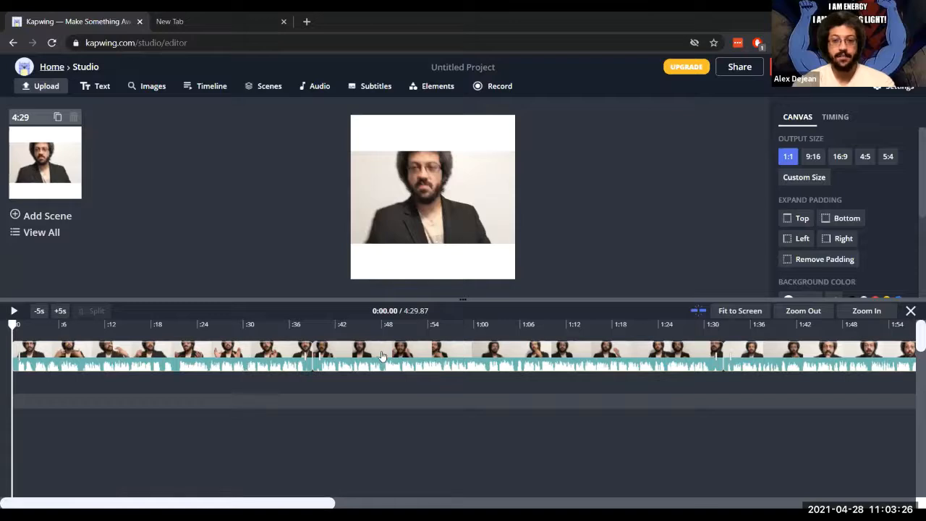
# Look over the project's layers list and the timeline clips, and return the playhead to the start of the video
pyautogui.click(371, 431)
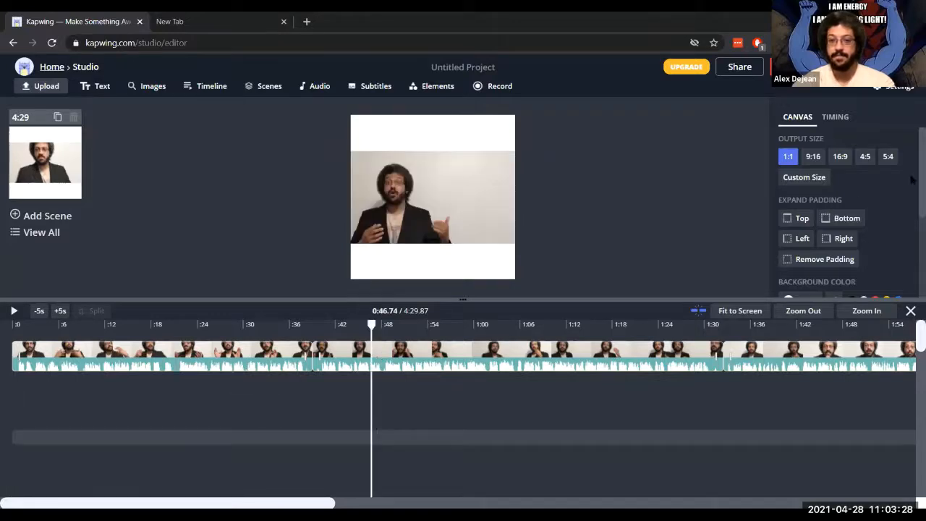
pyautogui.scroll(-2, 912, 179)
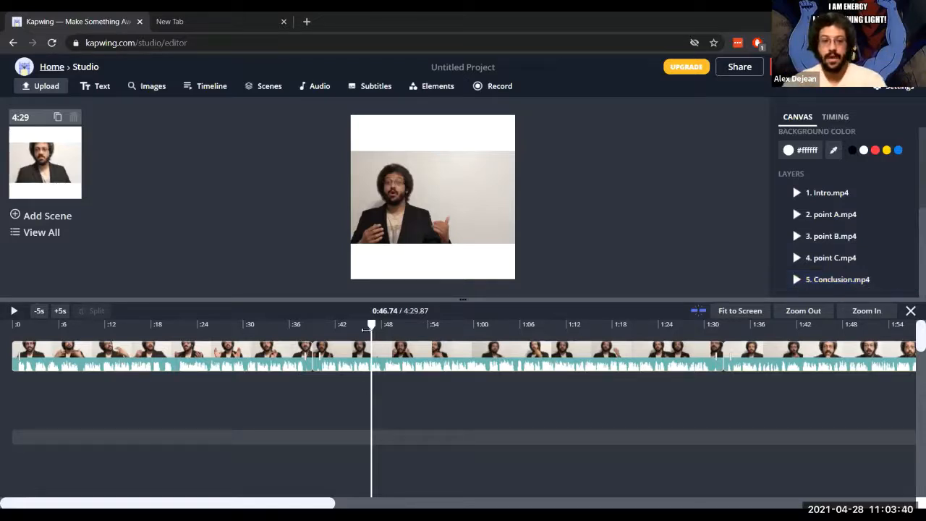
pyautogui.click(324, 325)
pyautogui.moveTo(324, 325); pyautogui.dragTo(30, 325)
pyautogui.moveTo(50, 505); pyautogui.dragTo(17, 499)
pyautogui.click(37, 311)
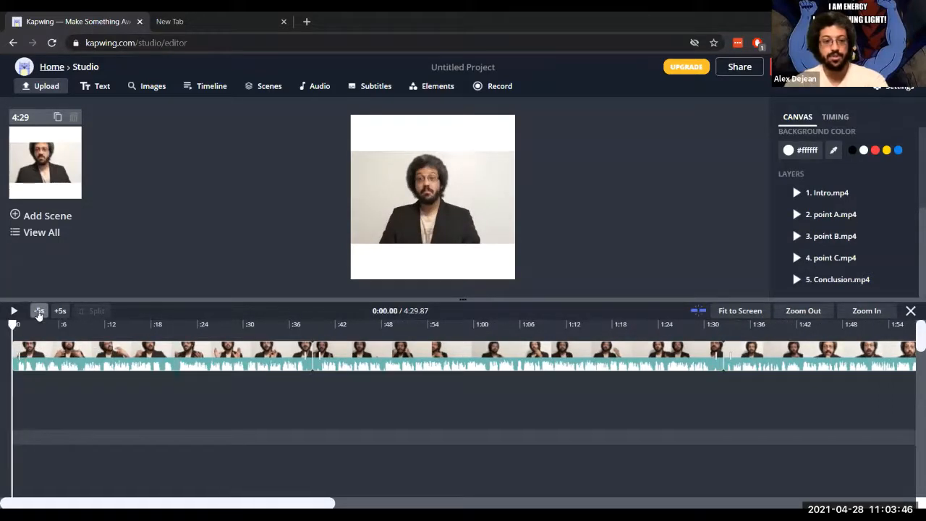
pyautogui.moveTo(71, 505); pyautogui.dragTo(149, 497)
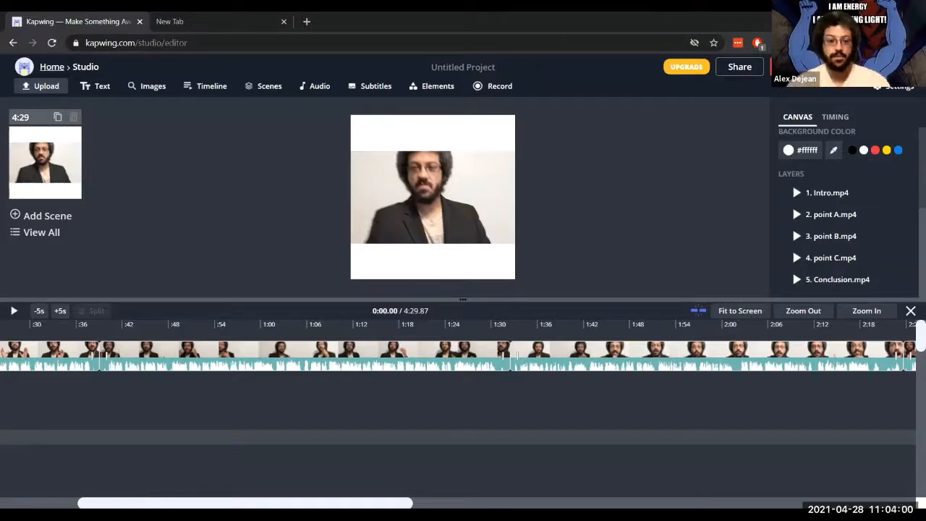
pyautogui.moveTo(85, 506); pyautogui.dragTo(5, 498)
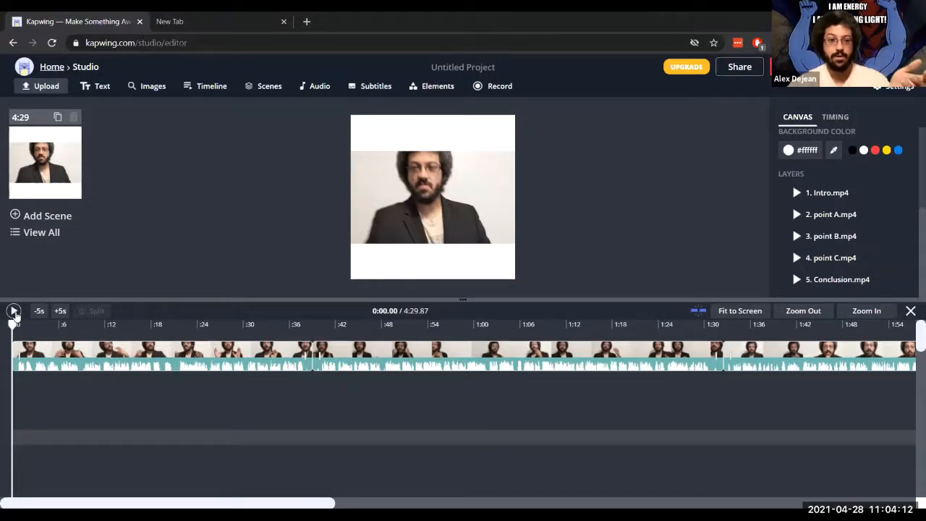
# Play the video from the start, skipping ahead in 5-second jumps, and pause it at about 0:48
pyautogui.click(15, 311)
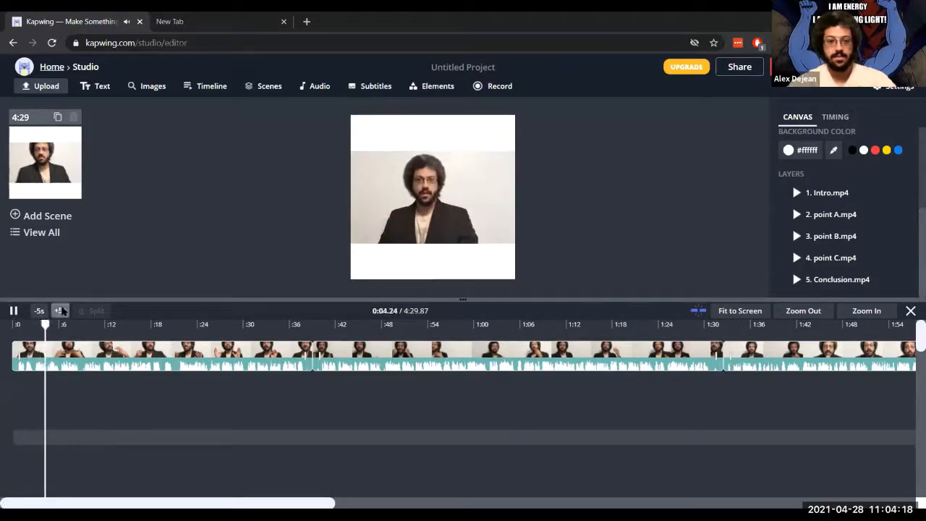
pyautogui.click(60, 310)
pyautogui.click(60, 311)
pyautogui.click(60, 311)
pyautogui.click(13, 311)
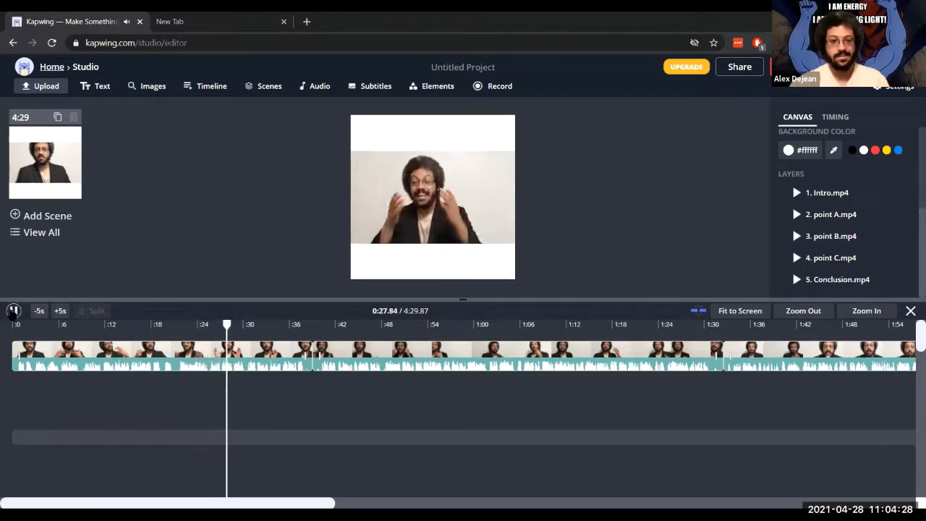
pyautogui.click(13, 311)
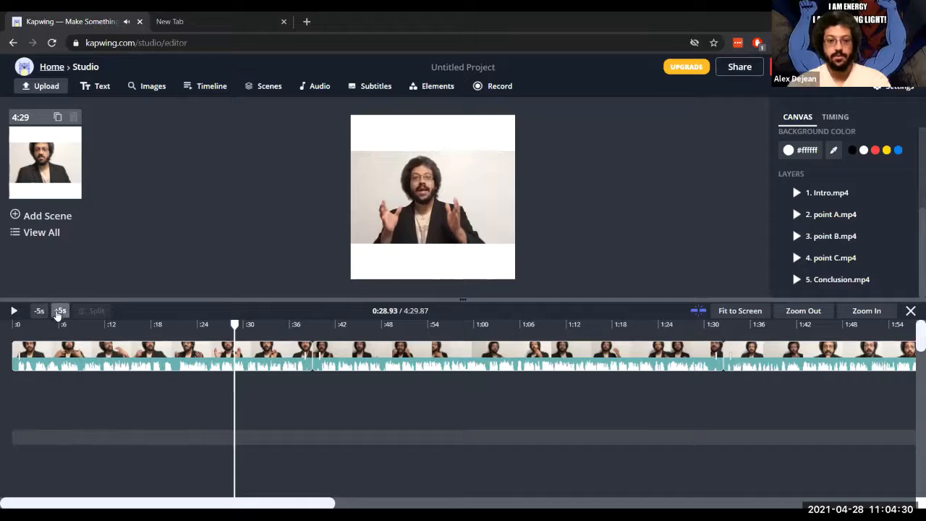
pyautogui.click(60, 311)
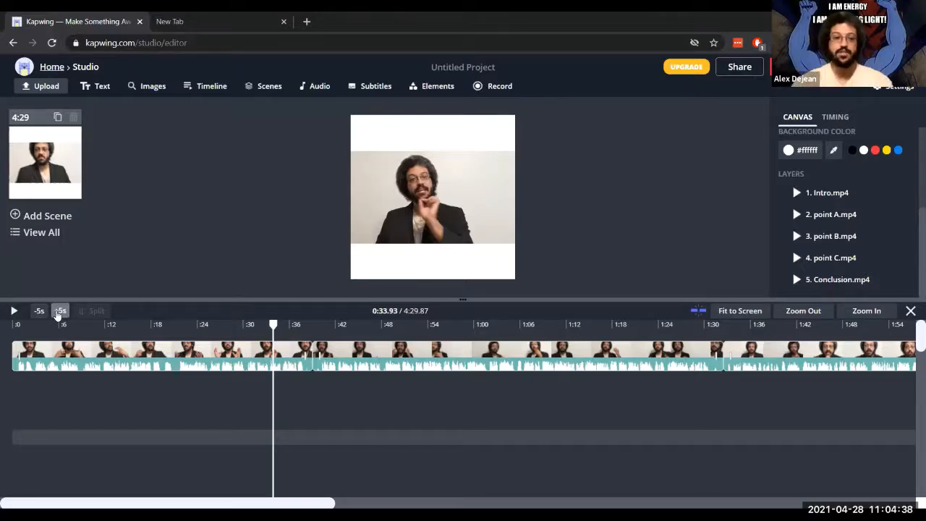
pyautogui.click(59, 311)
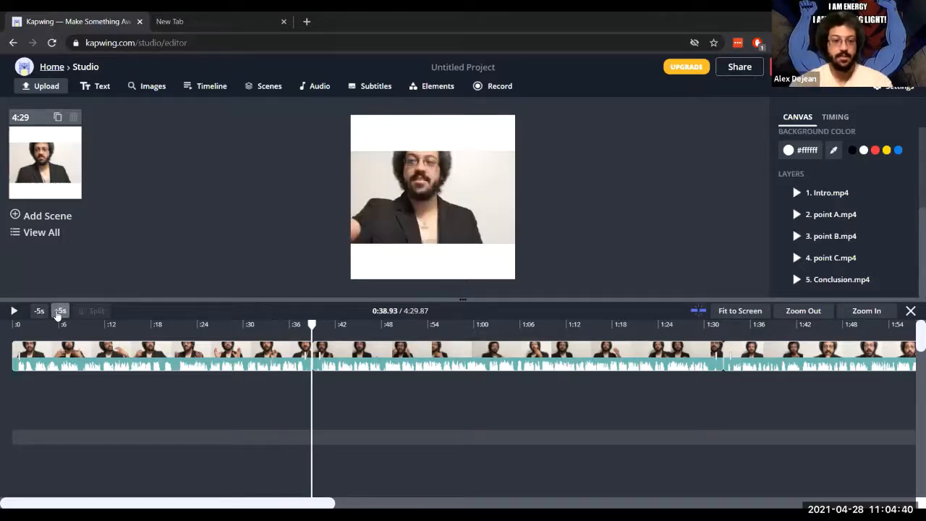
pyautogui.click(13, 312)
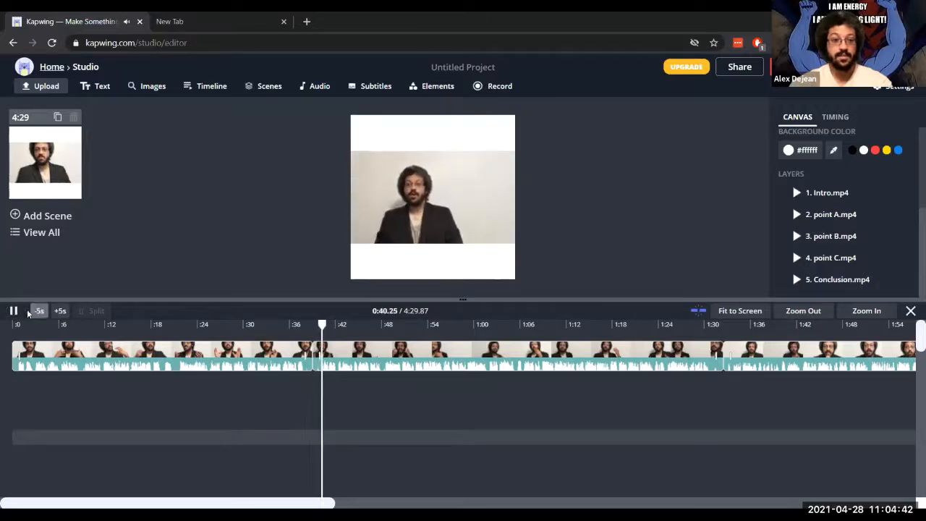
pyautogui.click(39, 311)
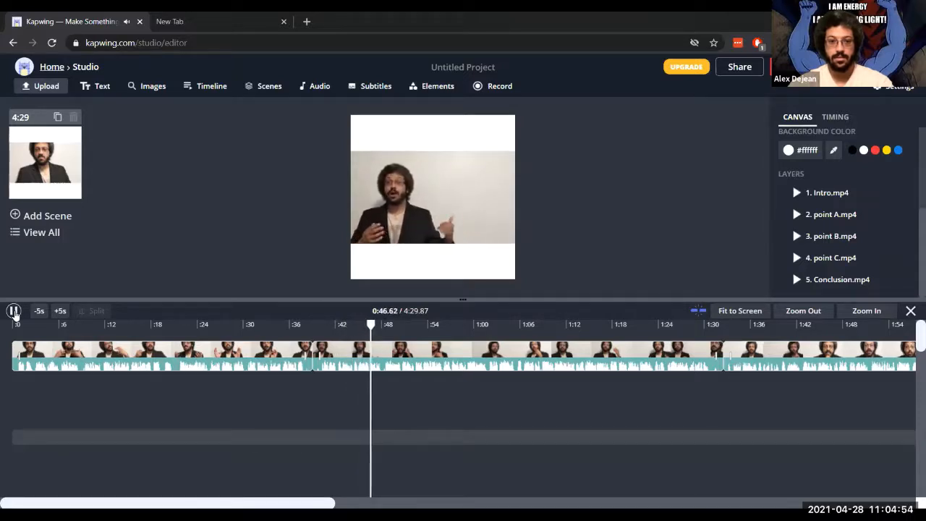
pyautogui.click(14, 311)
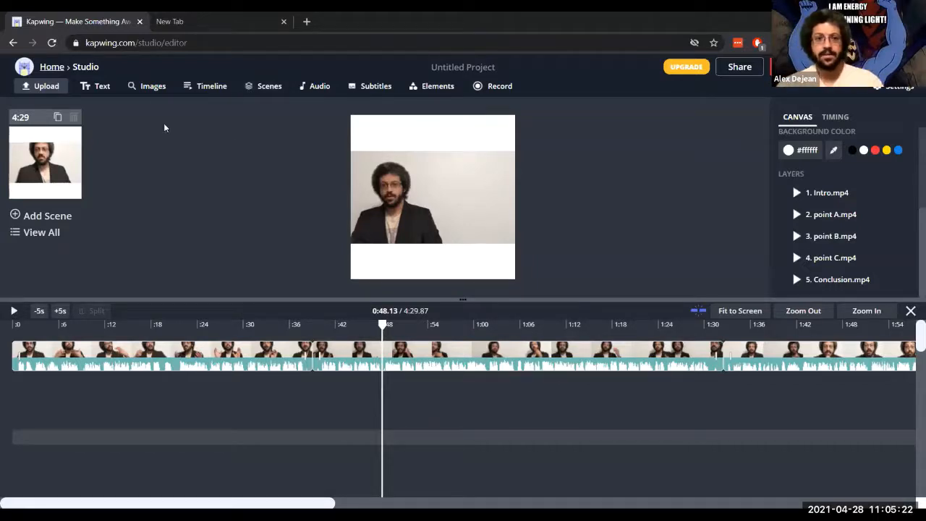
# Search images for "walking" and add the photo of three people walking on an autumn path
pyautogui.click(153, 86)
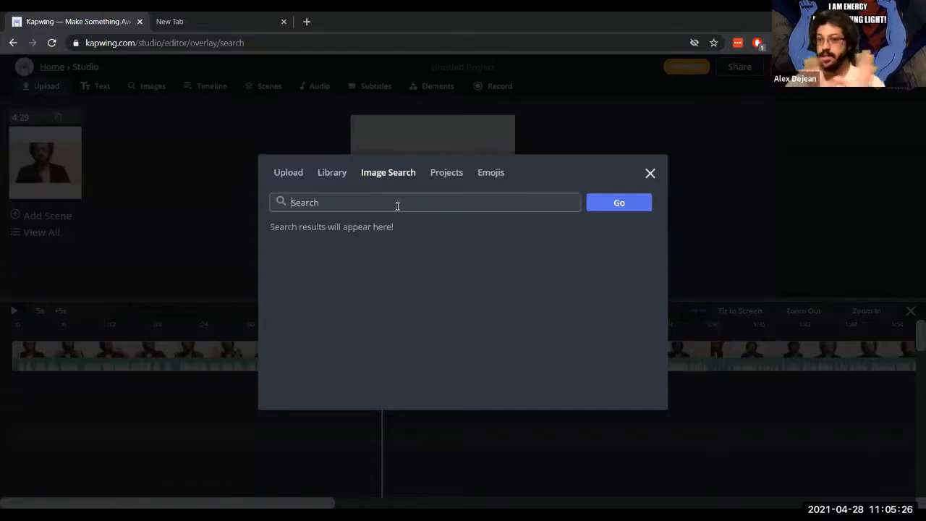
pyautogui.write('walking')
pyautogui.press('Return')
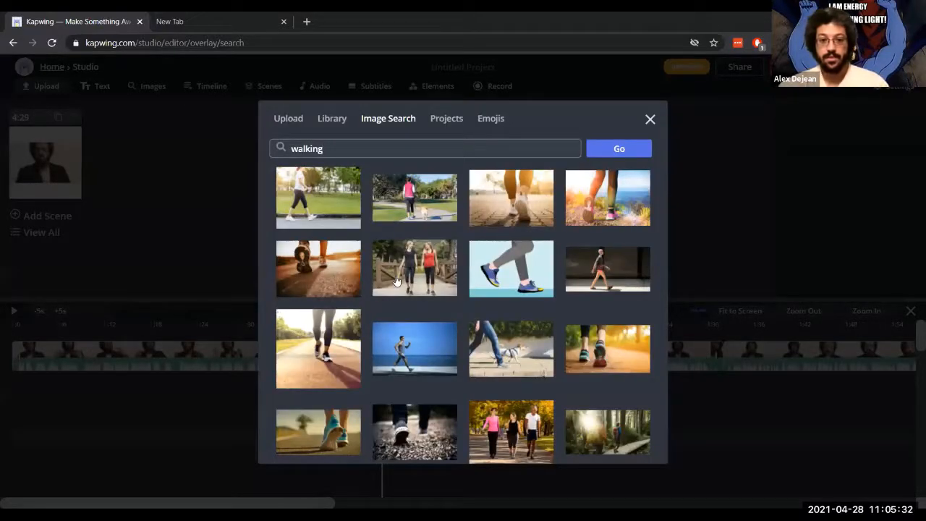
pyautogui.click(512, 434)
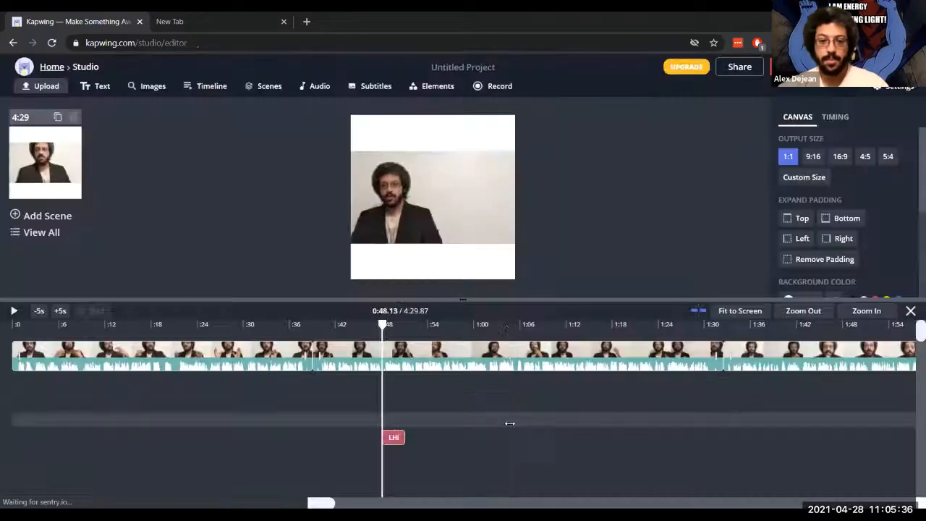
# Move the walking image clip to the track directly below the video and shrink the picture beside the speaker
pyautogui.click(510, 425)
pyautogui.moveTo(393, 438); pyautogui.dragTo(357, 384)
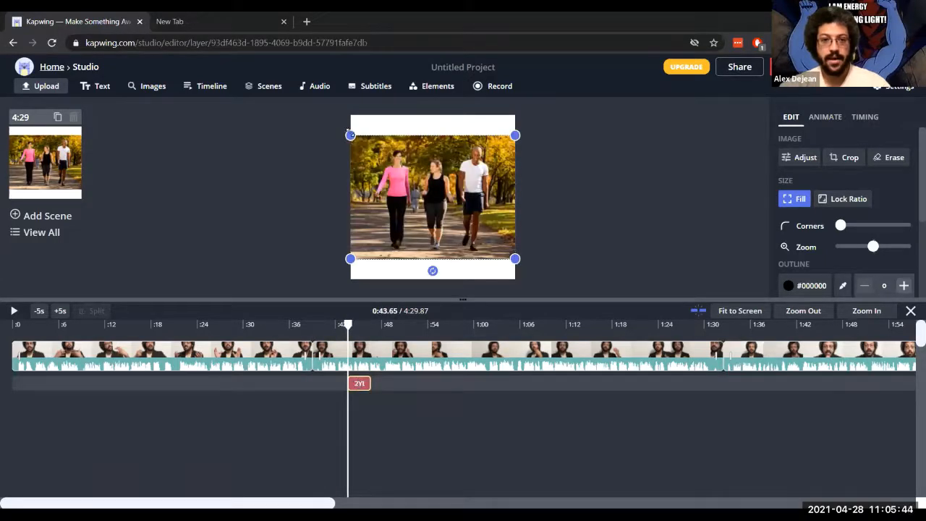
pyautogui.moveTo(350, 136); pyautogui.dragTo(468, 181)
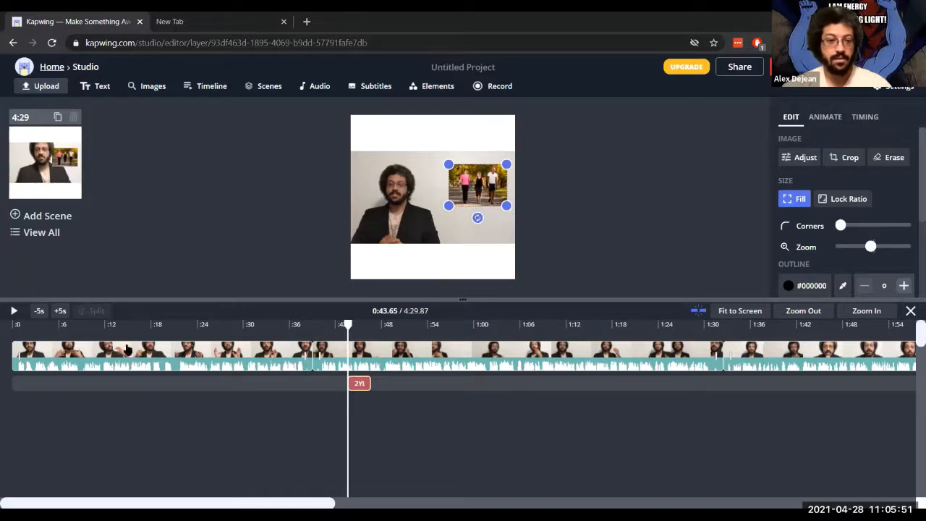
# Play back the section before the image and move the walking image clip to start at 0:48.12
pyautogui.click(39, 310)
pyautogui.click(10, 310)
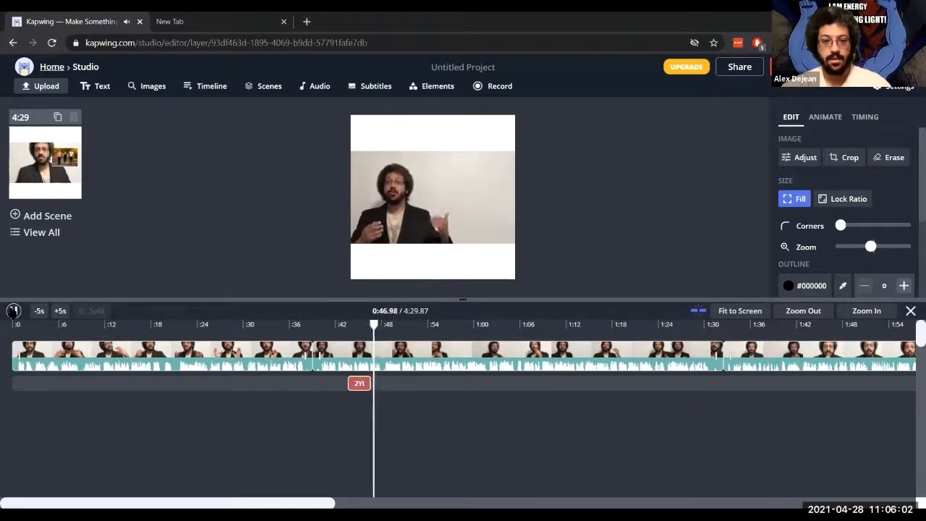
pyautogui.click(13, 310)
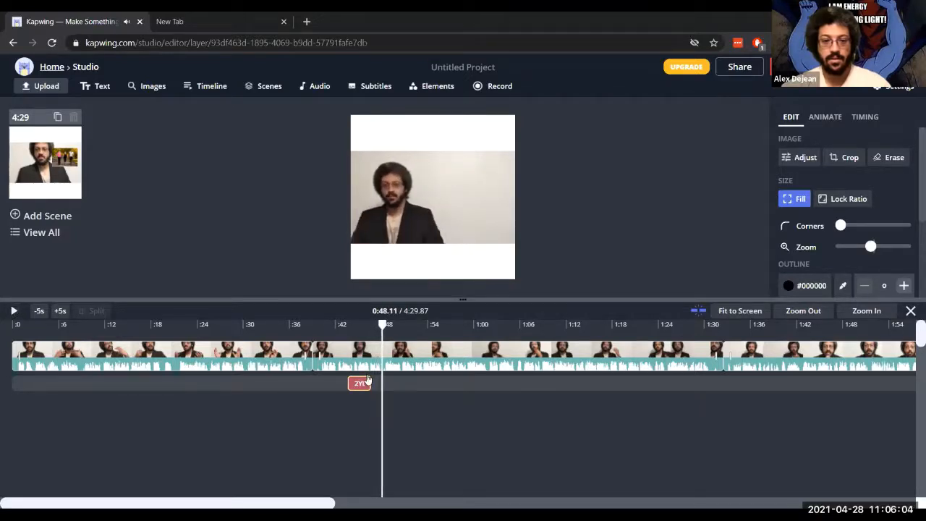
pyautogui.moveTo(358, 383); pyautogui.dragTo(395, 385)
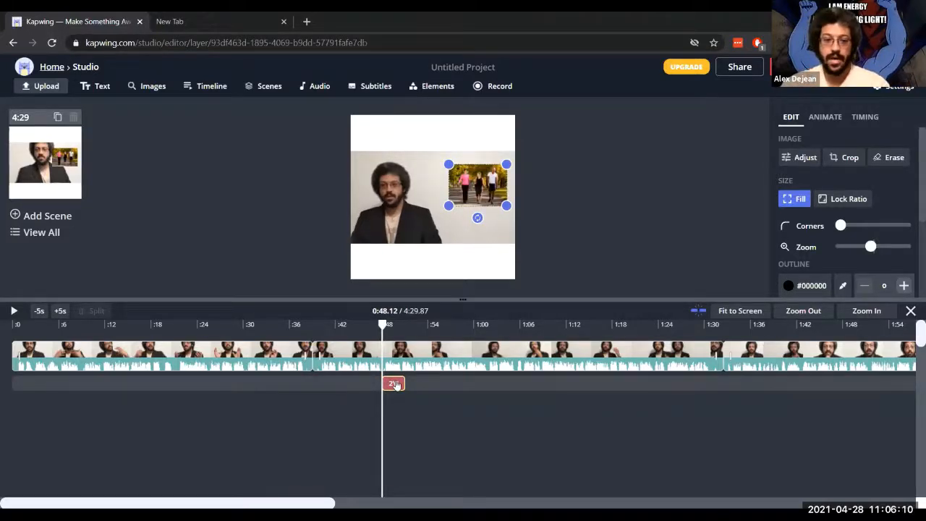
# Try to lengthen the walking image clip at its end, and play the section to about 0:52
pyautogui.click(402, 385)
pyautogui.moveTo(405, 383); pyautogui.dragTo(421, 384)
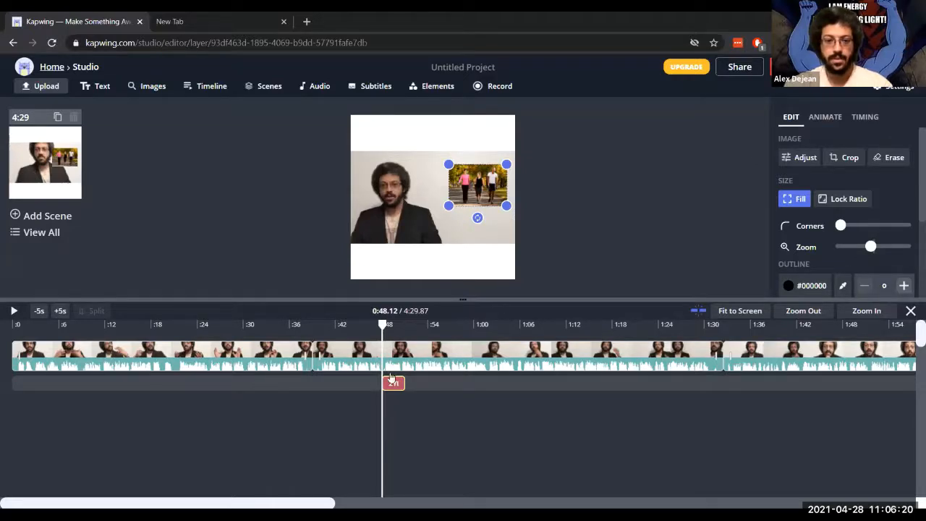
pyautogui.click(9, 316)
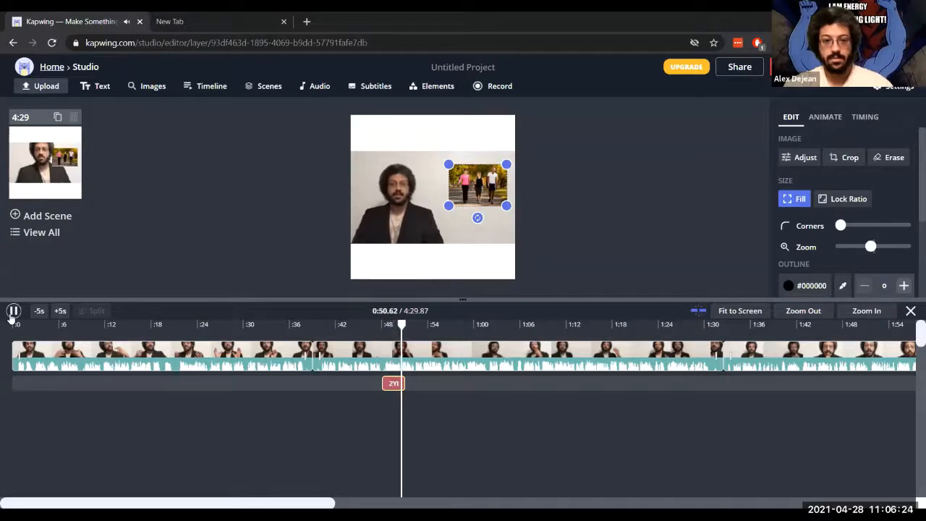
pyautogui.click(11, 317)
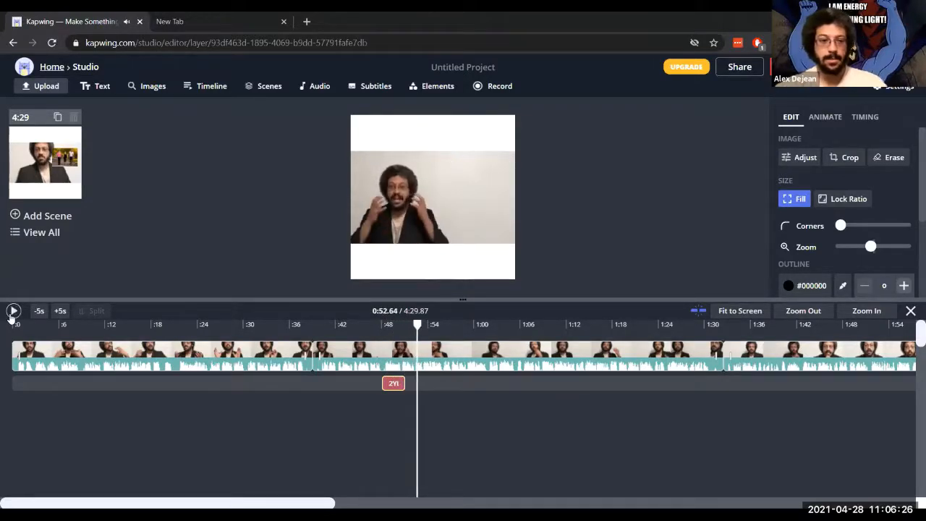
# Copy the walking image clip, allow clipboard access, and place the pasted duplicate directly after the original, starting at 0:51.12
pyautogui.rightClick(393, 384)
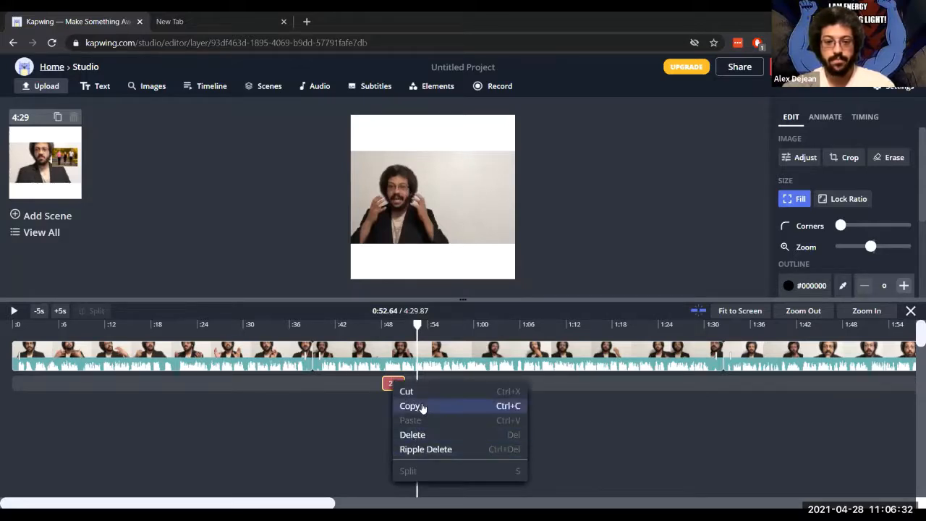
pyautogui.click(422, 405)
pyautogui.click(391, 405)
pyautogui.rightClick(391, 406)
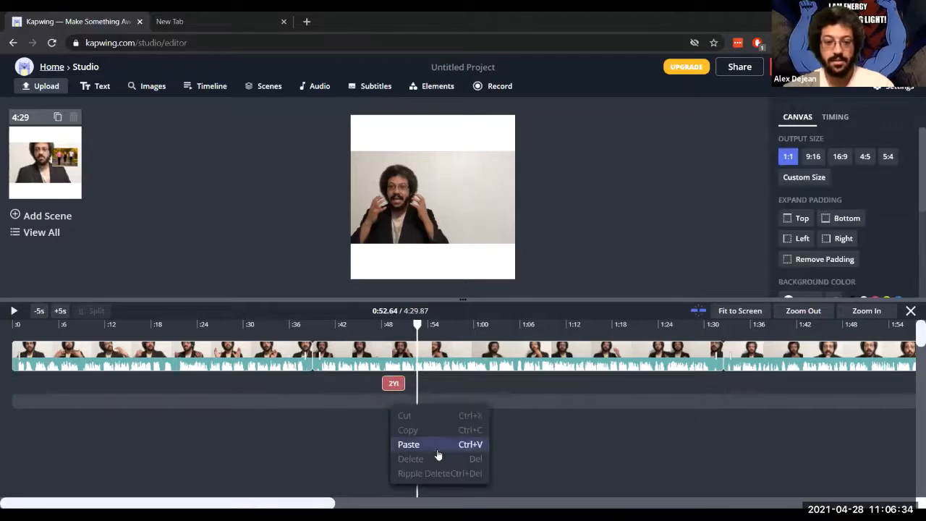
pyautogui.click(408, 443)
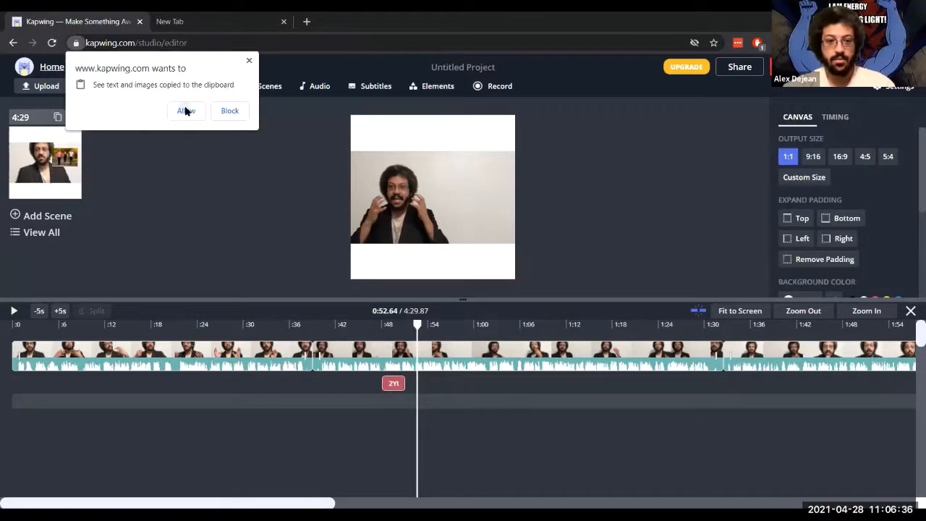
pyautogui.click(186, 111)
pyautogui.moveTo(427, 403); pyautogui.dragTo(416, 387)
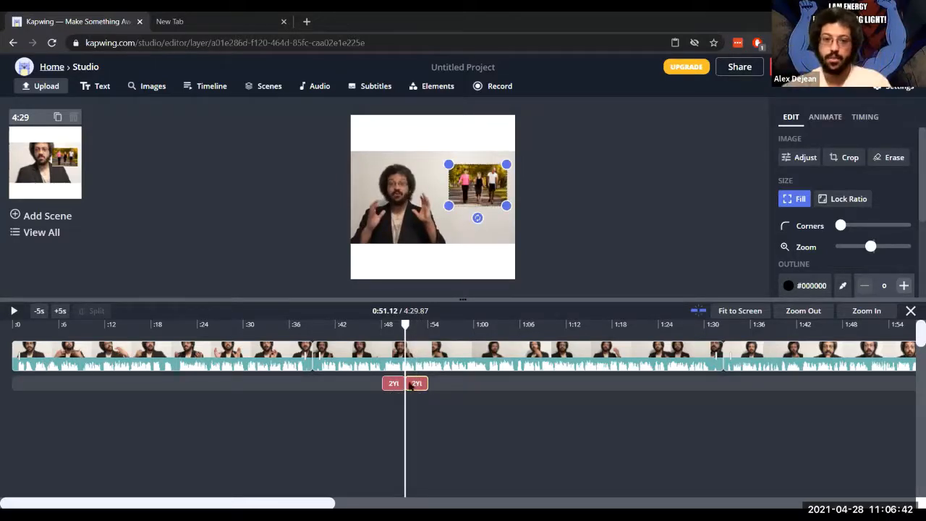
# Check the first image clip's start and end timing, and delete the duplicate walking image clip after it
pyautogui.click(394, 385)
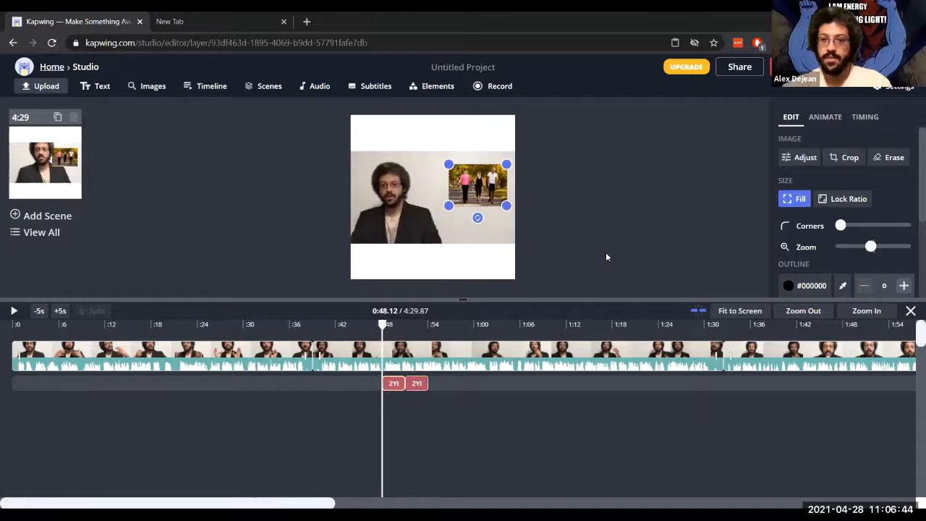
pyautogui.click(858, 119)
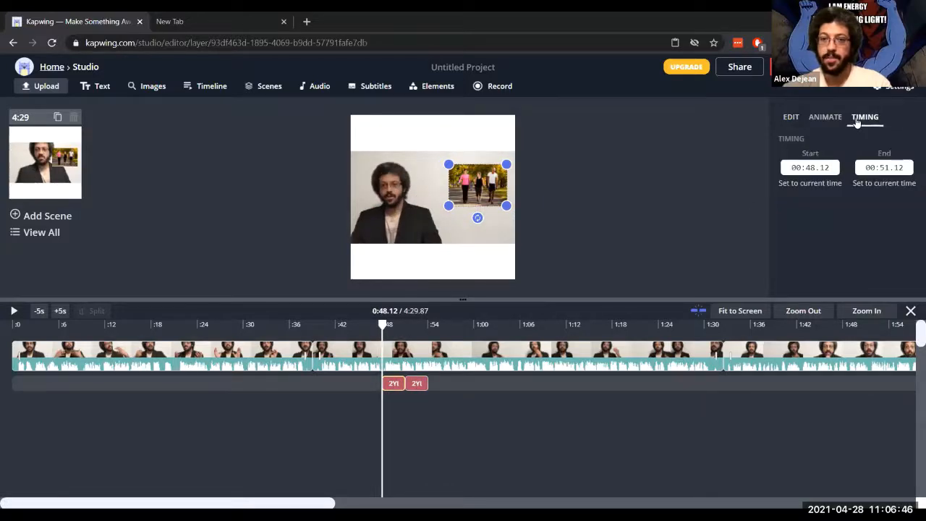
pyautogui.click(420, 387)
pyautogui.press('Delete')
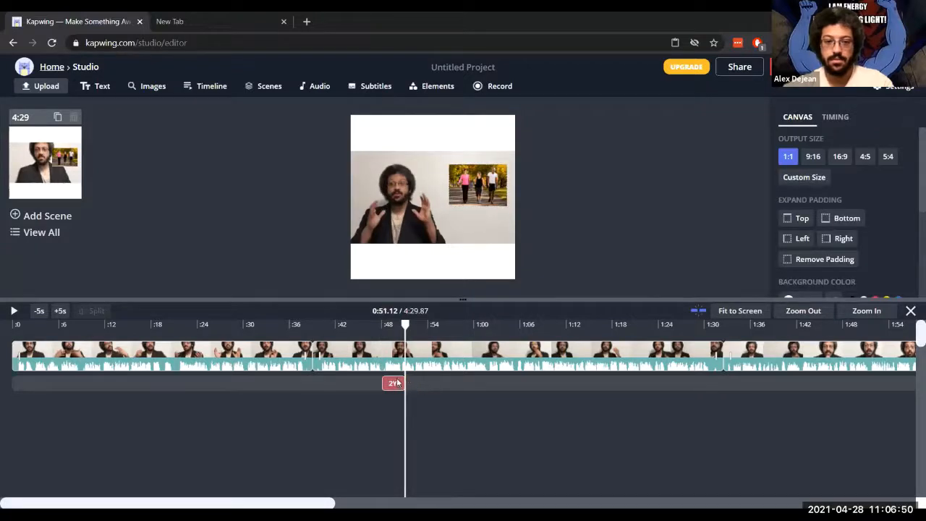
pyautogui.click(397, 383)
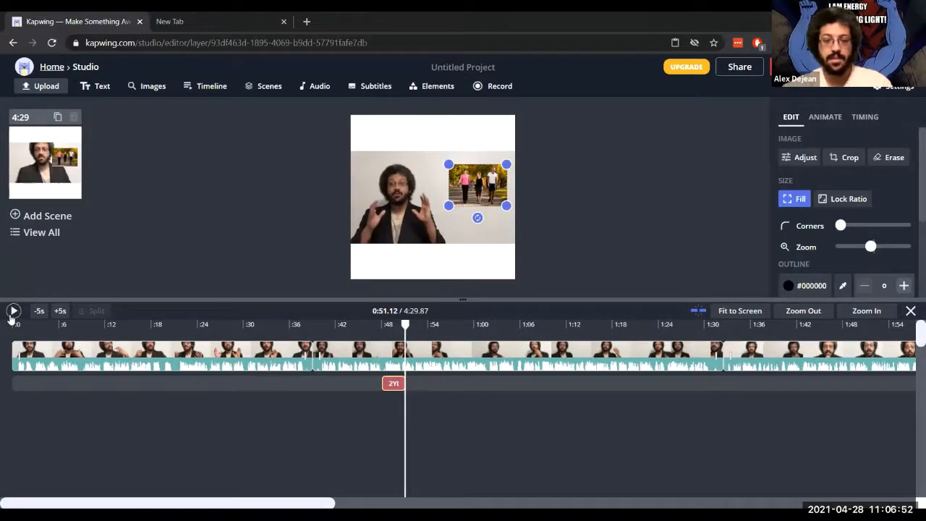
# Play the section after the walking image clip, and set the clip's end time to 00:54.12
pyautogui.click(12, 313)
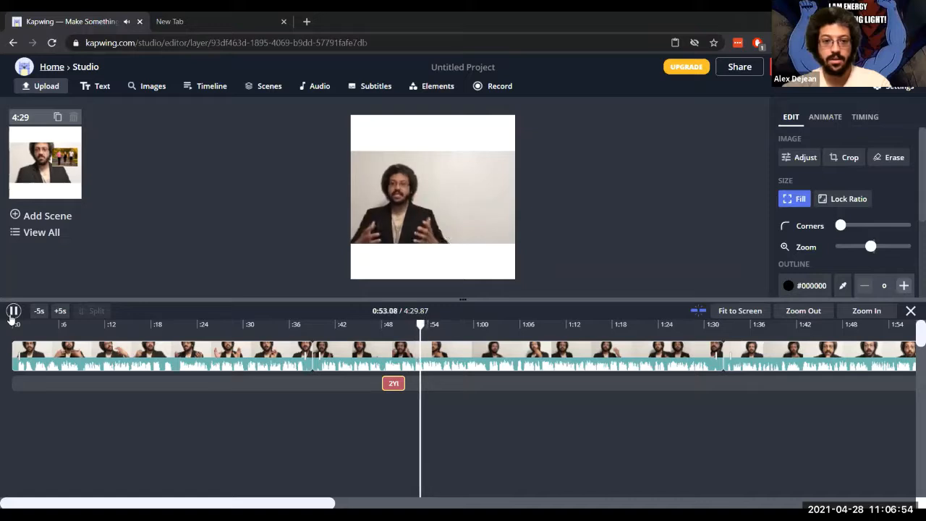
pyautogui.click(12, 312)
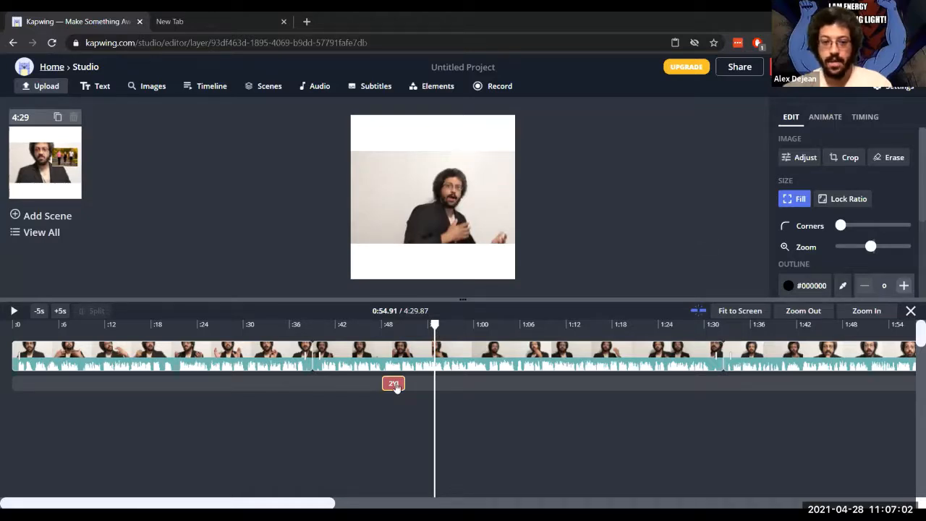
pyautogui.click(867, 117)
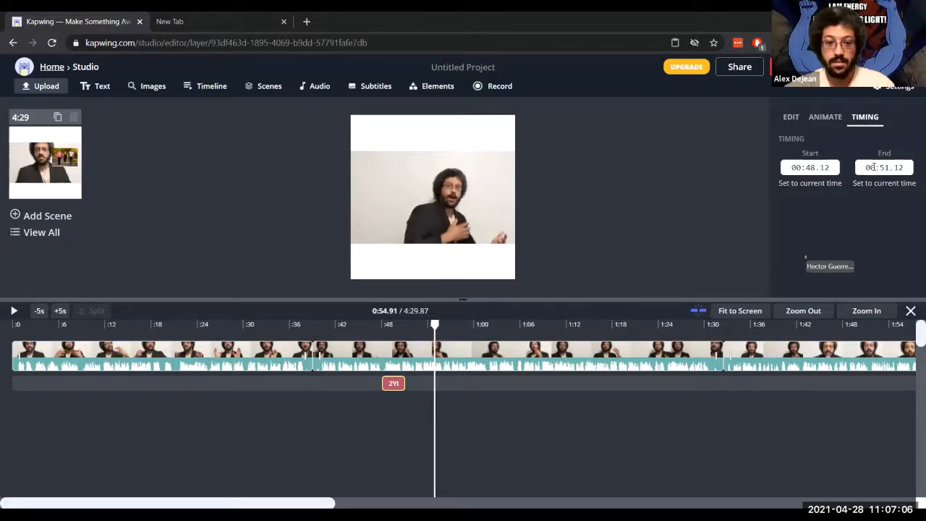
pyautogui.moveTo(435, 324)
pyautogui.mouseDown()
pyautogui.moveTo(450, 324)
pyautogui.moveTo(436, 324)
pyautogui.mouseUp()
pyautogui.click(897, 168)
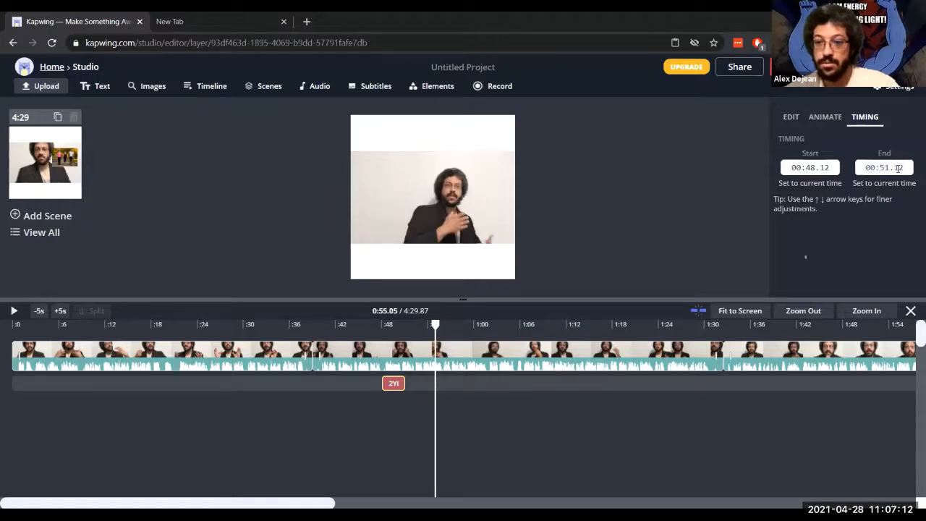
pyautogui.press('Up')
pyautogui.press('Up')
pyautogui.press('Up')
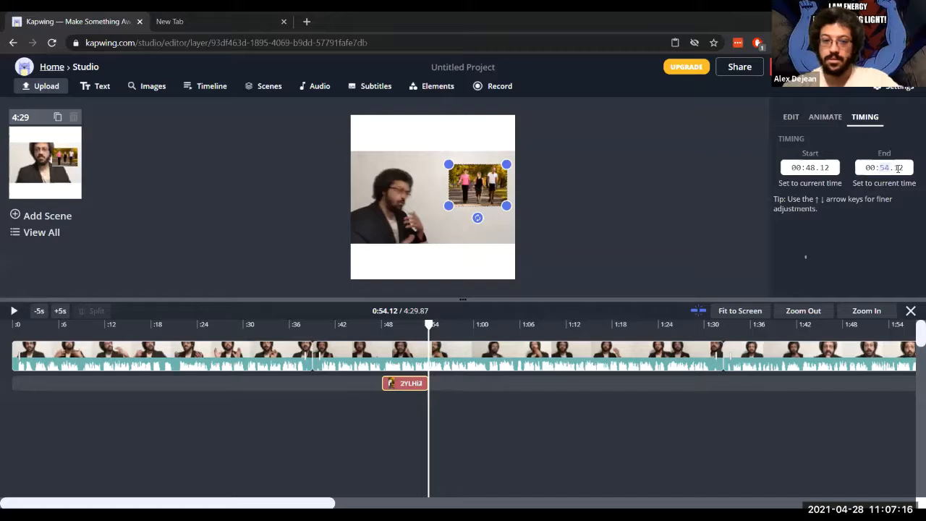
# Play from before the walking image to 1:25.09, and place a copy of the clip on the original's track, starting at 1:24.70
pyautogui.click(40, 311)
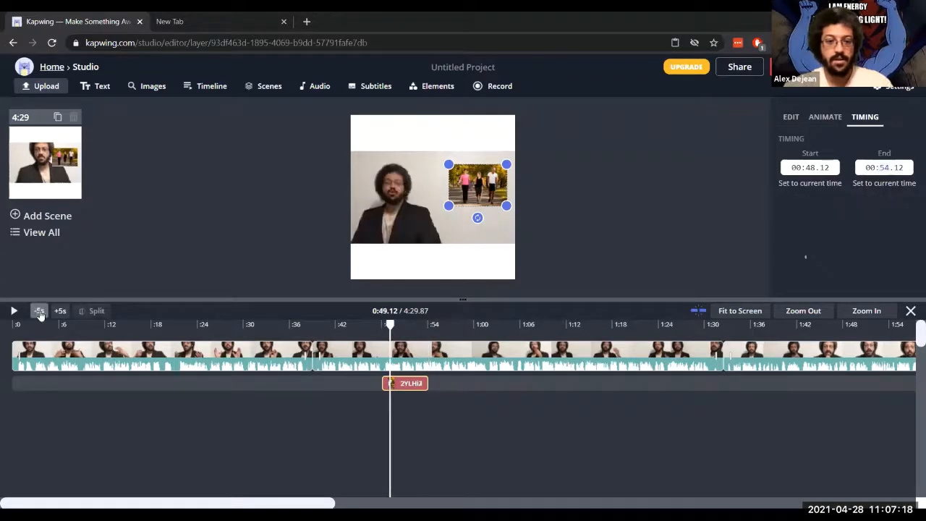
pyautogui.click(39, 311)
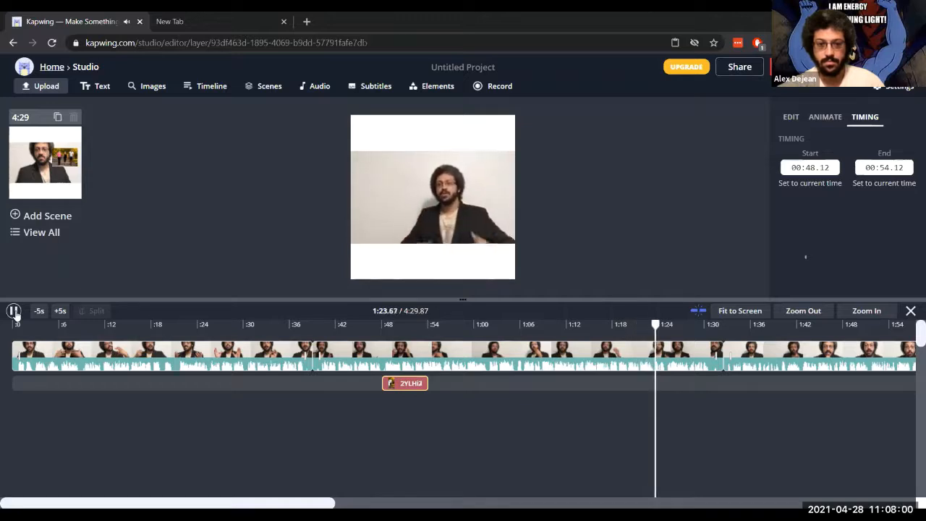
pyautogui.click(14, 311)
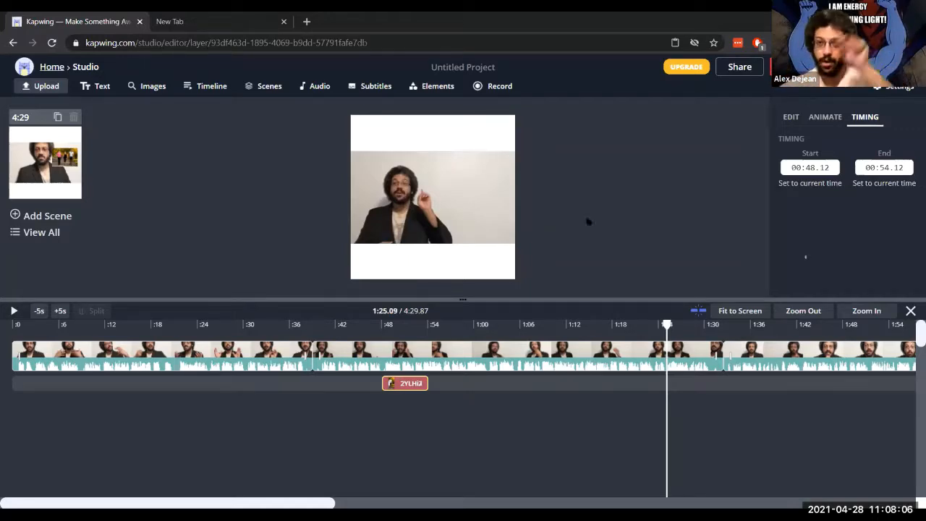
pyautogui.rightClick(403, 388)
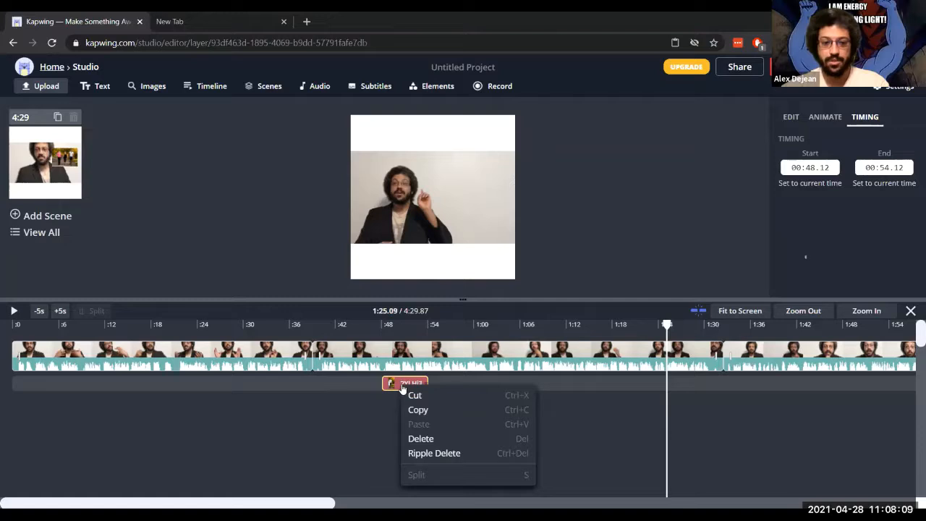
pyautogui.click(430, 410)
pyautogui.click(419, 413)
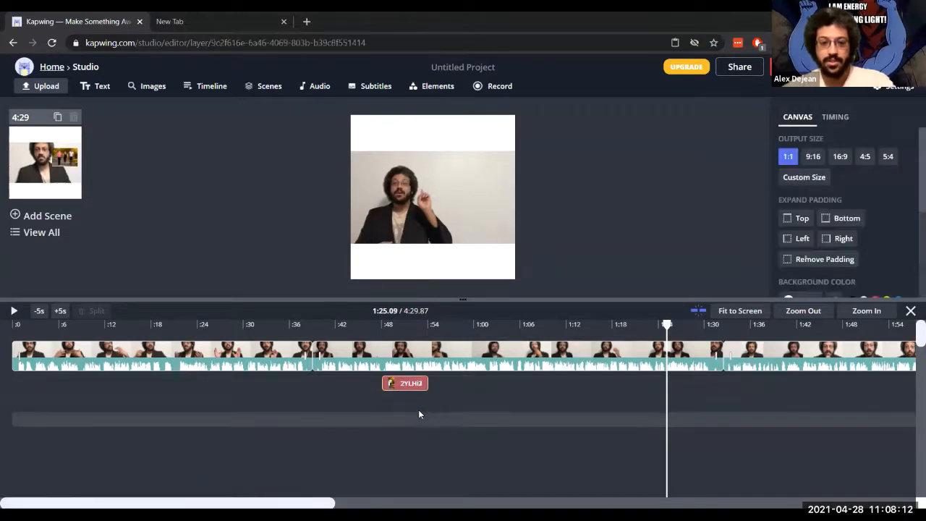
pyautogui.hotkey('ctrl', 'v')
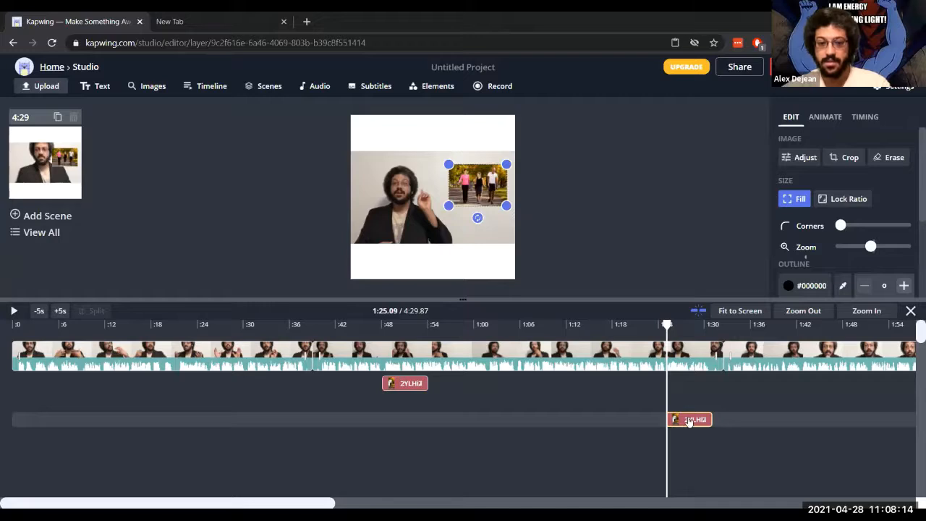
pyautogui.moveTo(689, 422); pyautogui.dragTo(686, 385)
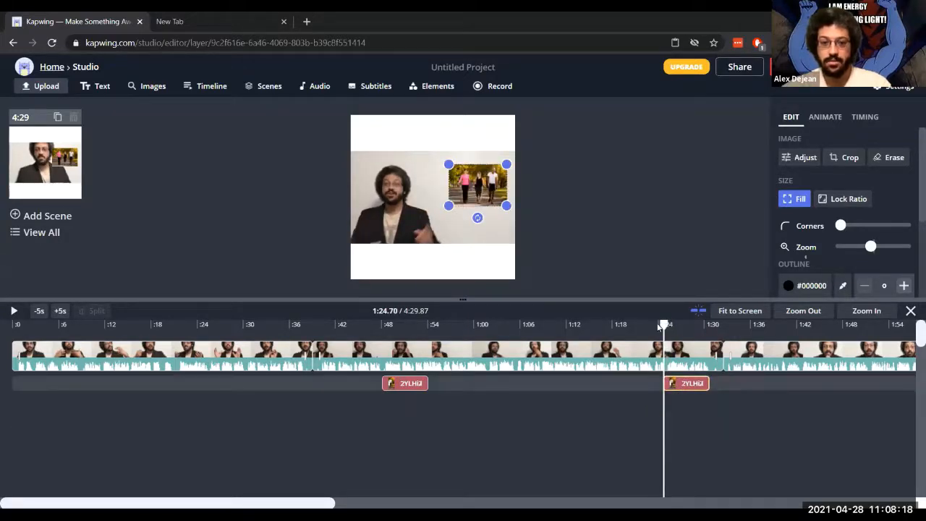
# Play through the second walking image clip and the following speech, replay the last seconds, and leave the playhead at 1:38.40
pyautogui.click(15, 311)
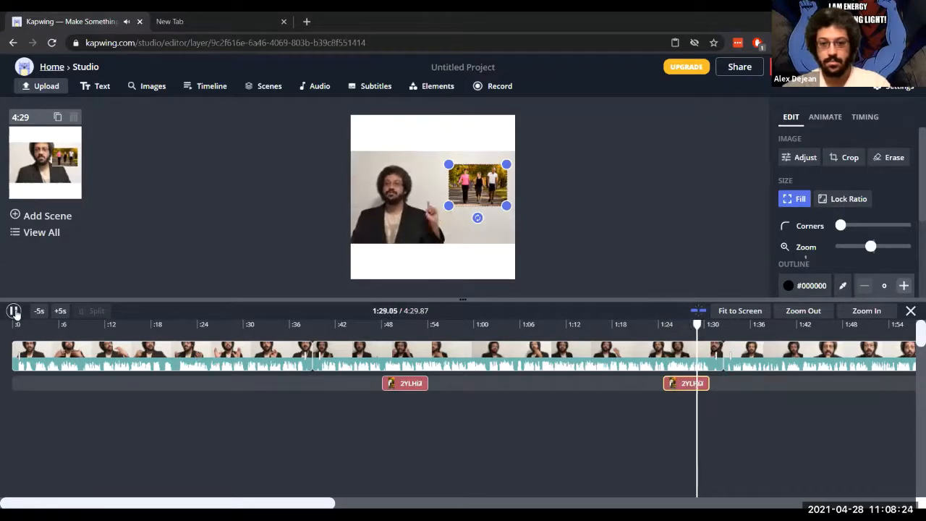
pyautogui.click(15, 311)
pyautogui.click(14, 312)
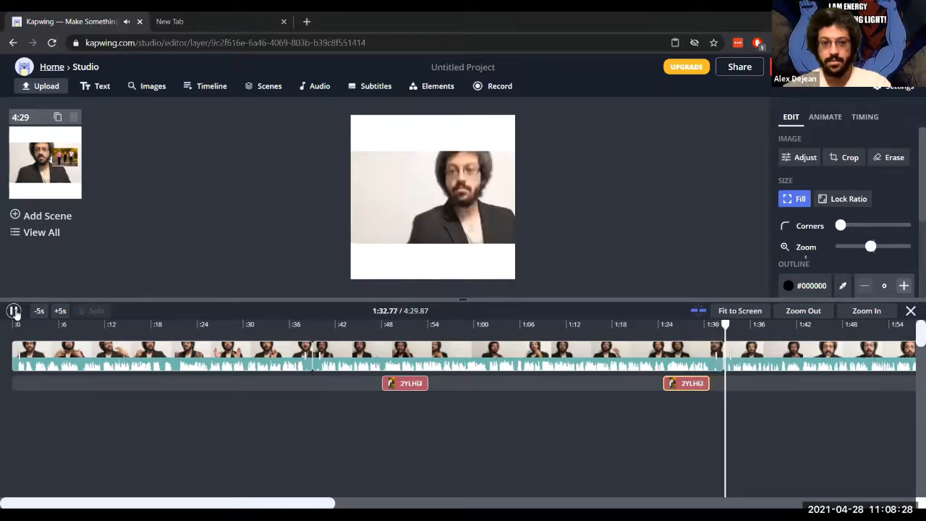
pyautogui.click(15, 311)
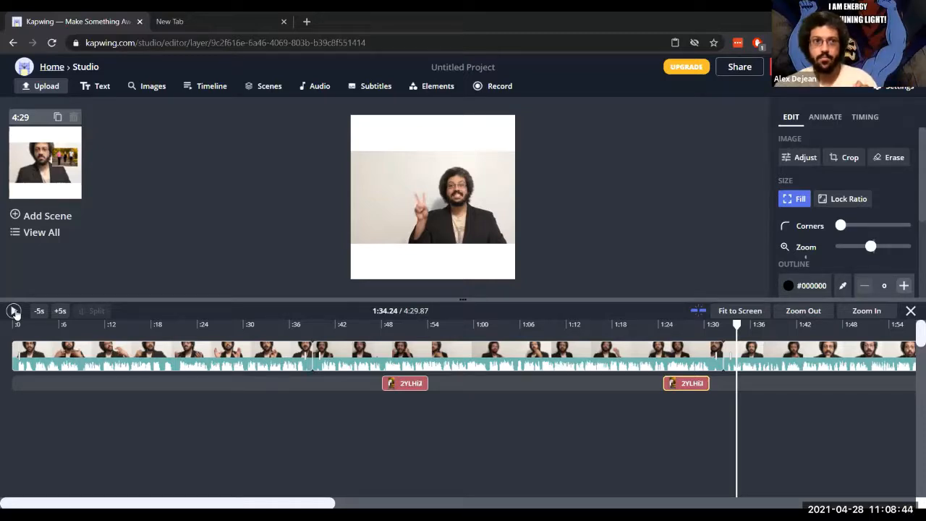
pyautogui.click(15, 311)
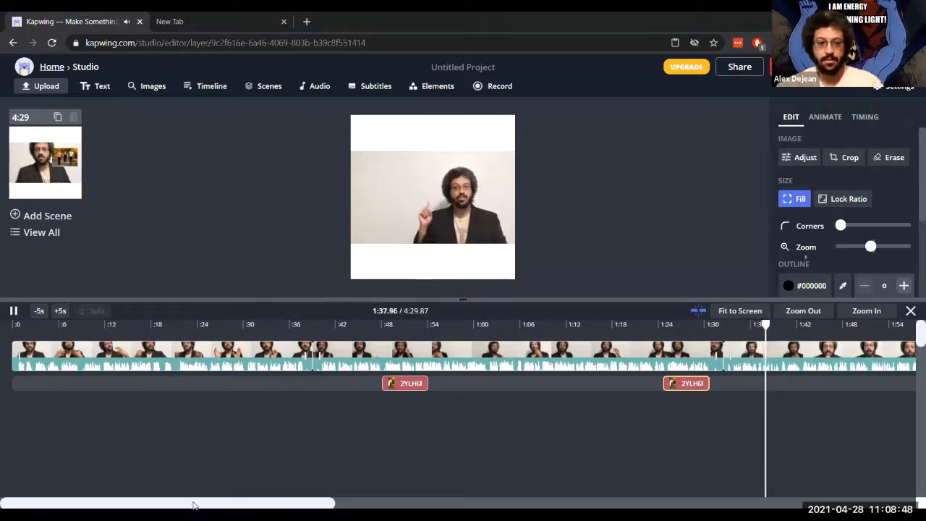
pyautogui.moveTo(193, 504); pyautogui.dragTo(350, 484)
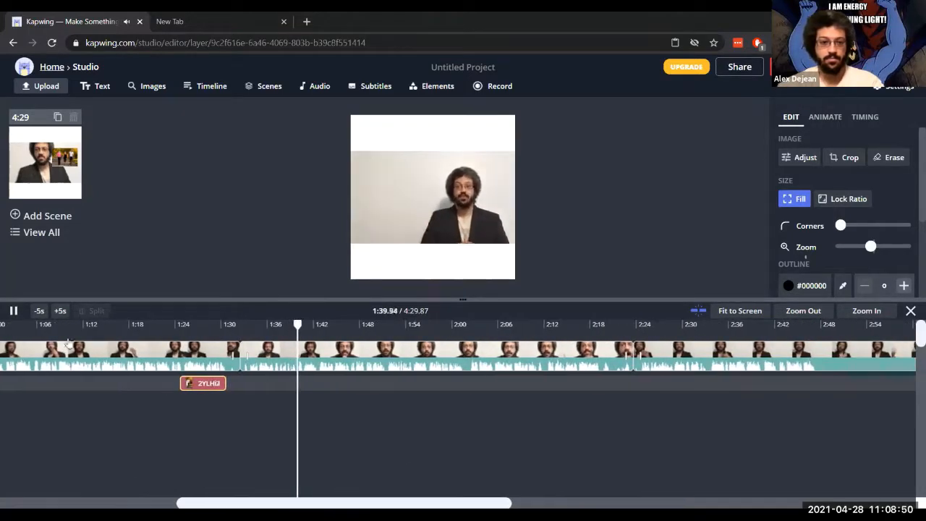
pyautogui.click(12, 310)
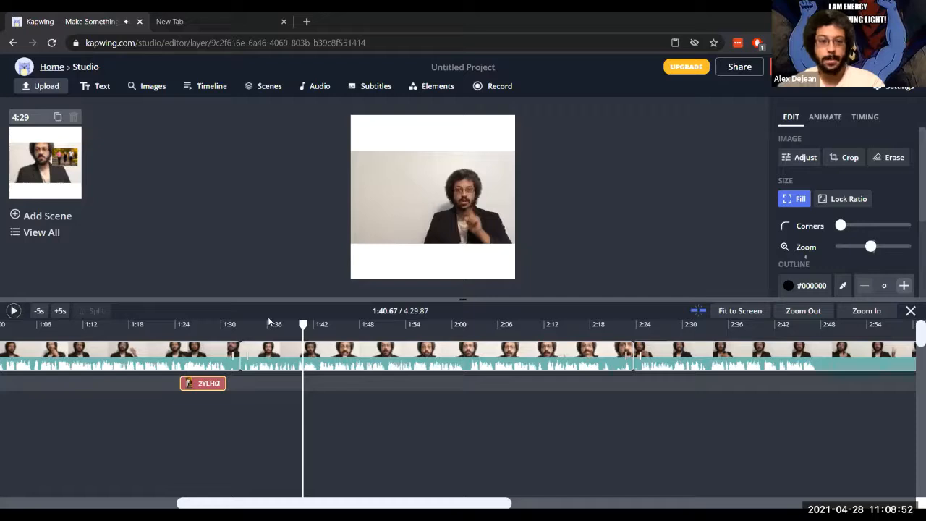
pyautogui.click(38, 316)
pyautogui.click(13, 311)
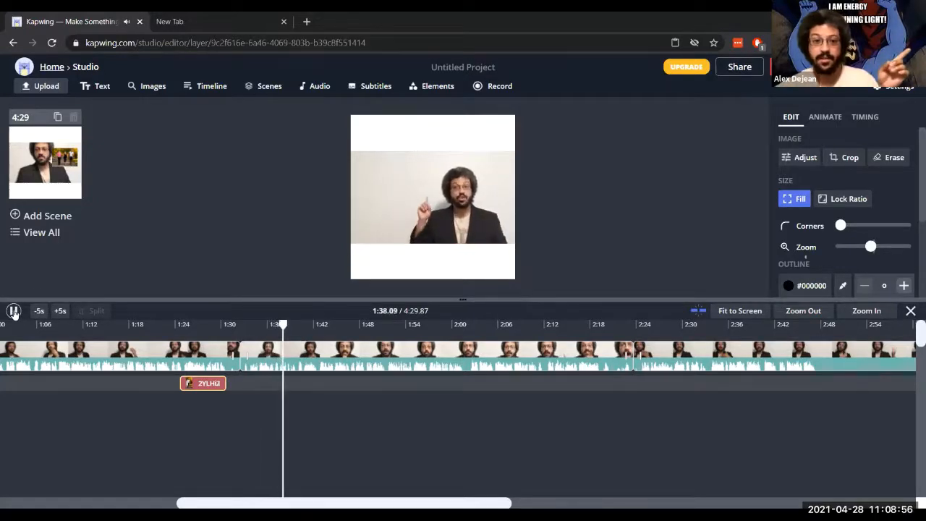
pyautogui.click(13, 311)
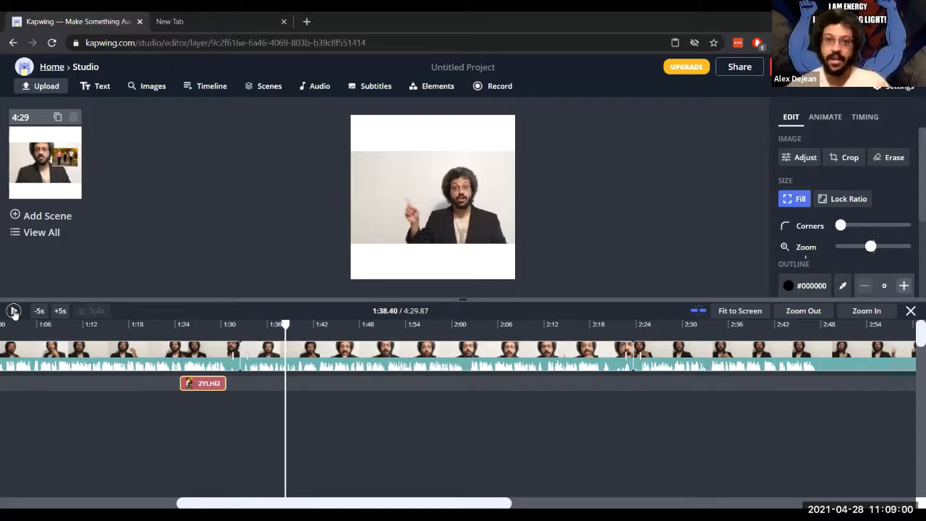
# Insert the first image found for "staring" at 1:38.40, shrunk and placed in the empty space beside the speaker's head
pyautogui.click(163, 85)
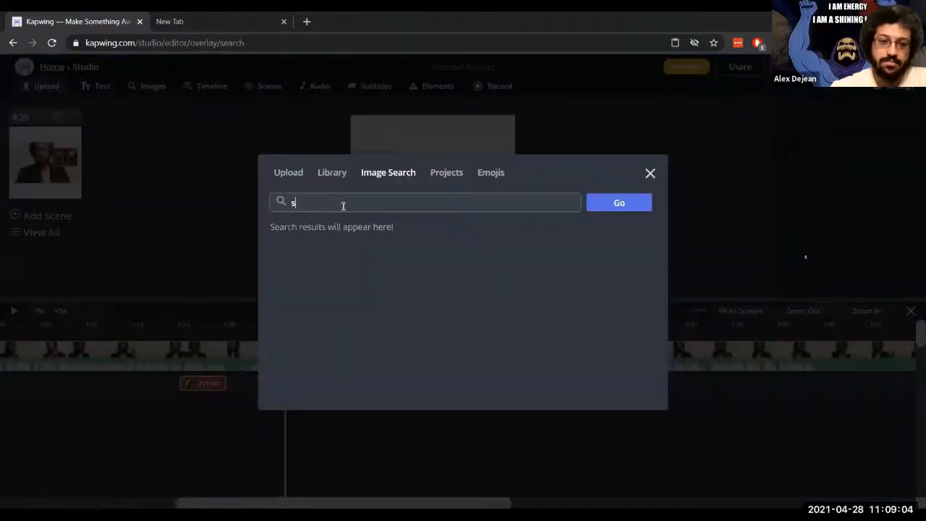
pyautogui.write('staring')
pyautogui.press('Return')
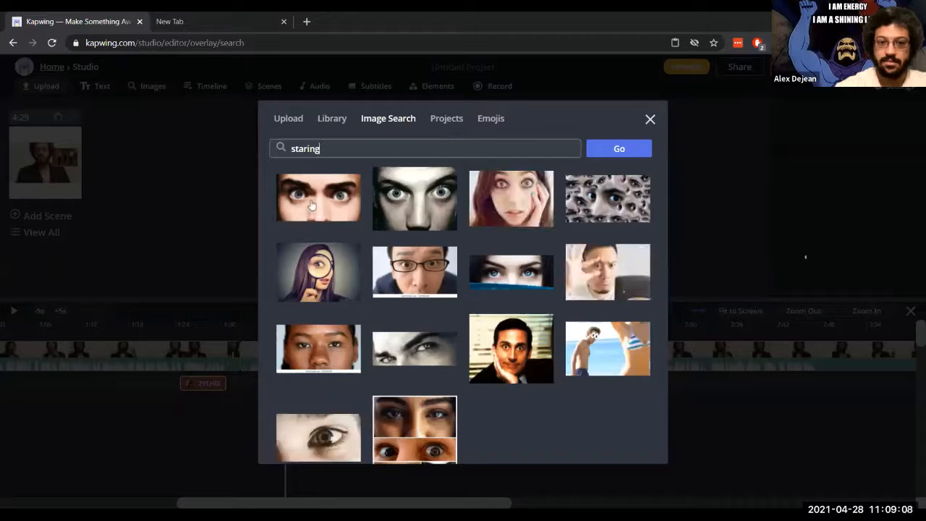
pyautogui.click(311, 203)
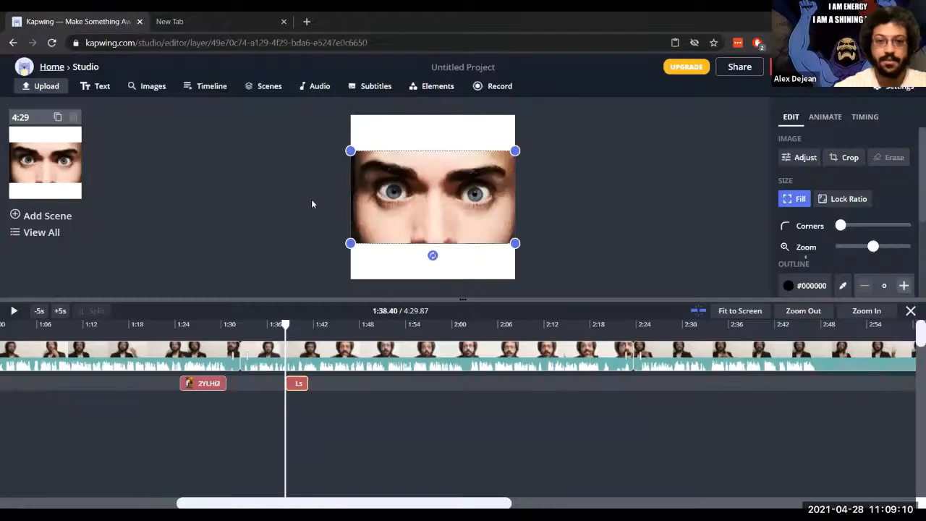
pyautogui.moveTo(350, 151); pyautogui.dragTo(463, 206)
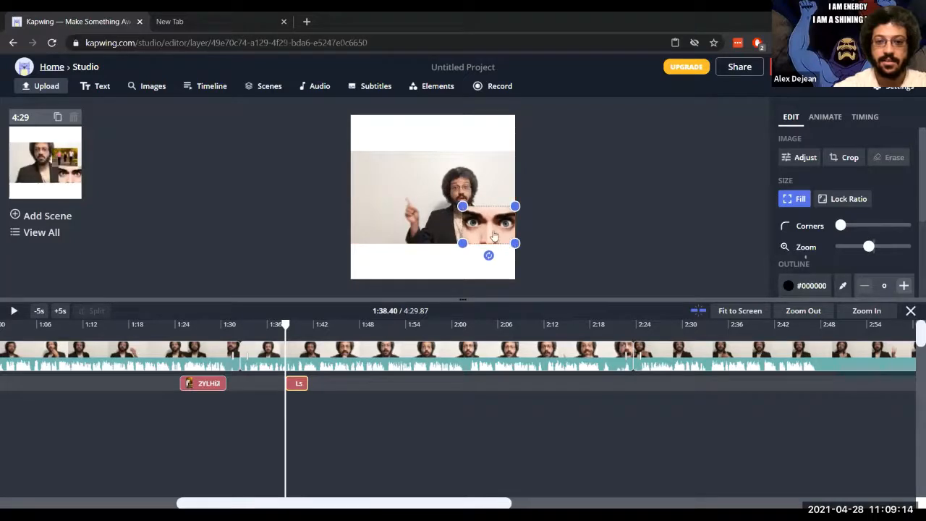
pyautogui.moveTo(493, 236); pyautogui.dragTo(393, 189)
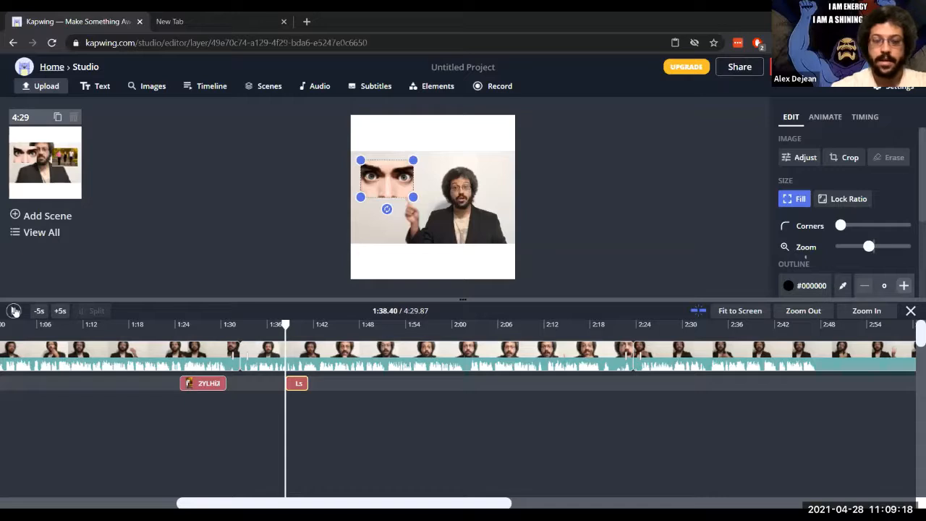
# Play the video on to 2:15.05 and paste a copy of the staring-eyes image clip there
pyautogui.click(15, 310)
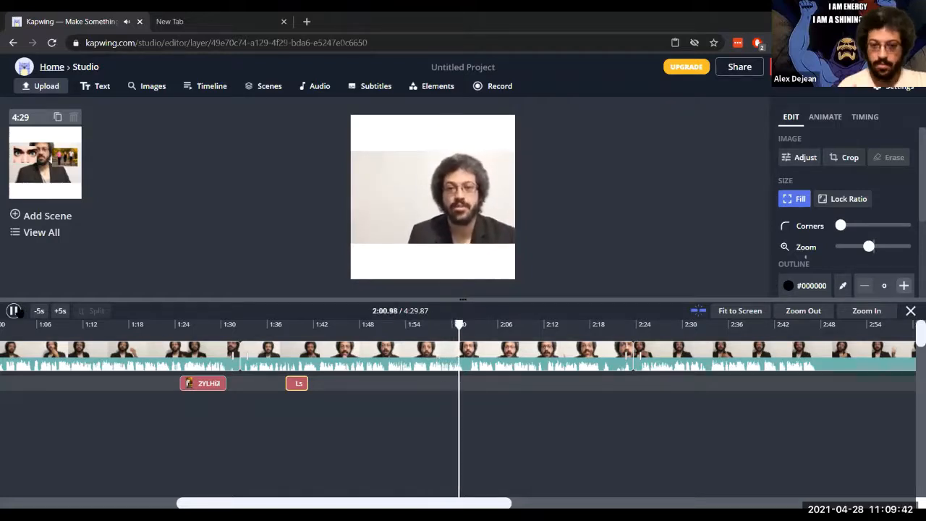
pyautogui.click(60, 311)
pyautogui.click(13, 310)
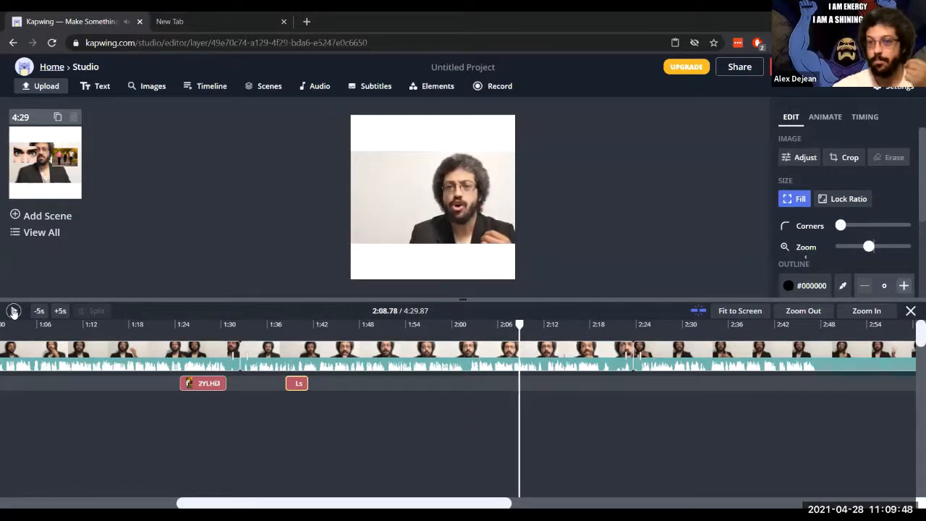
pyautogui.click(13, 310)
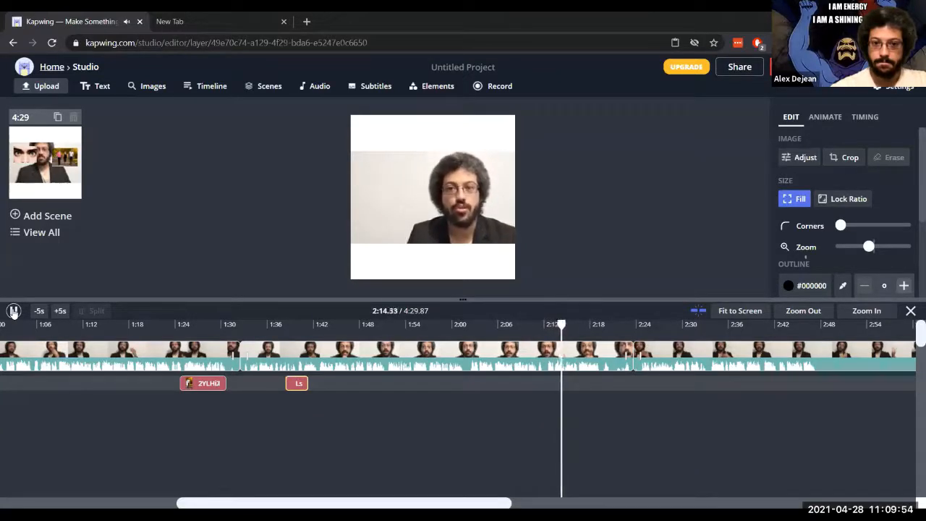
pyautogui.click(13, 310)
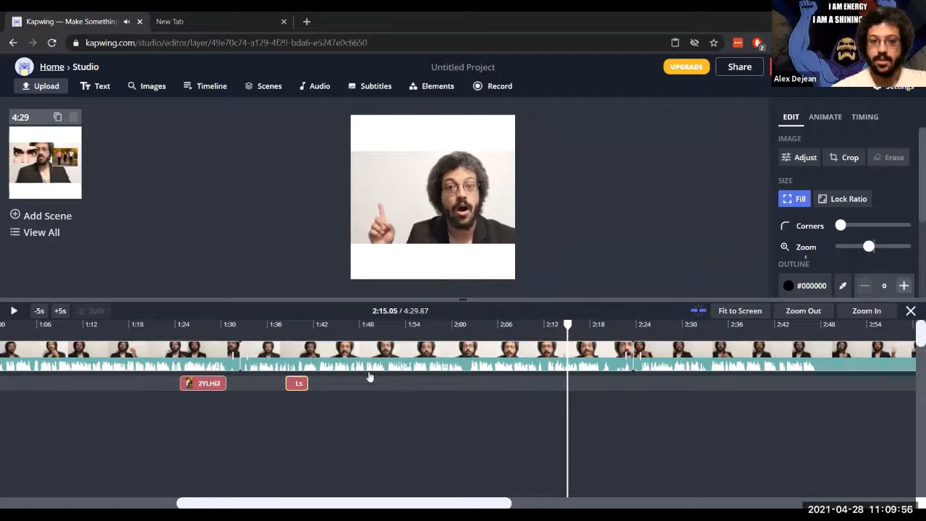
pyautogui.rightClick(296, 386)
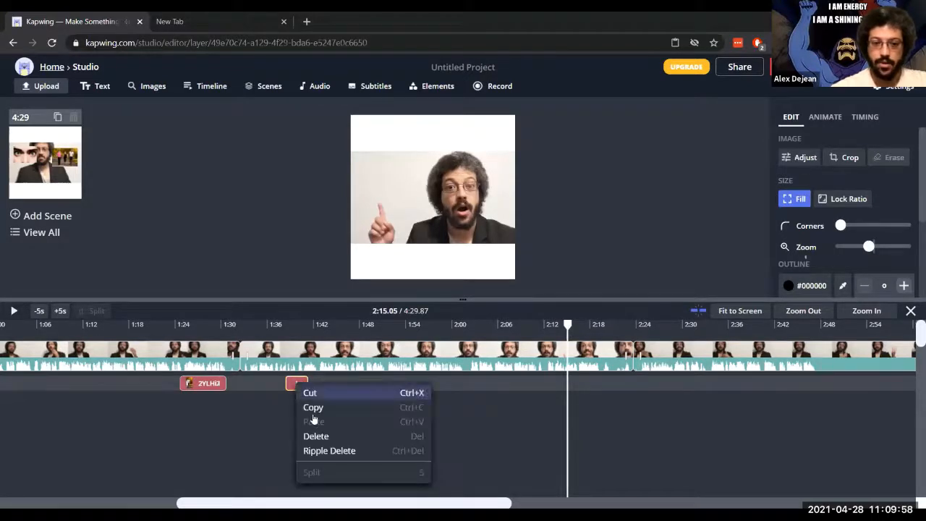
pyautogui.click(316, 410)
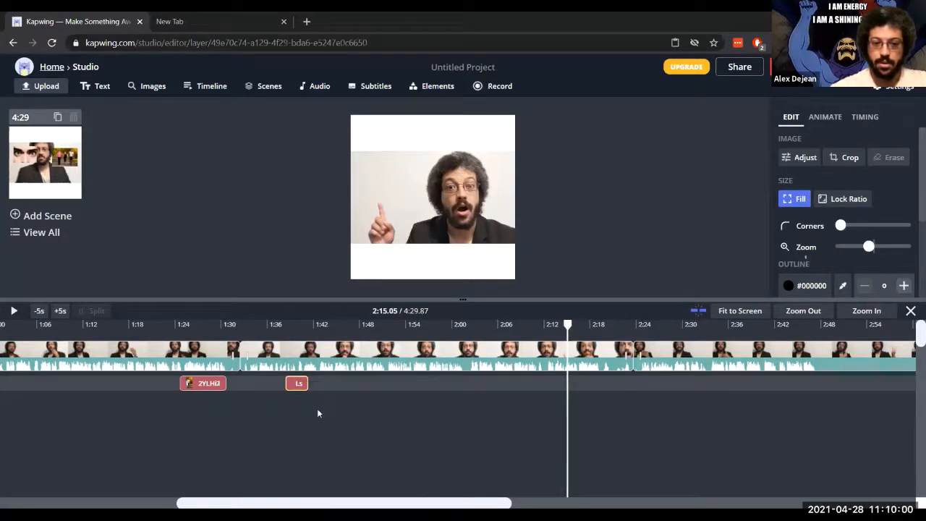
pyautogui.rightClick(337, 406)
pyautogui.click(356, 445)
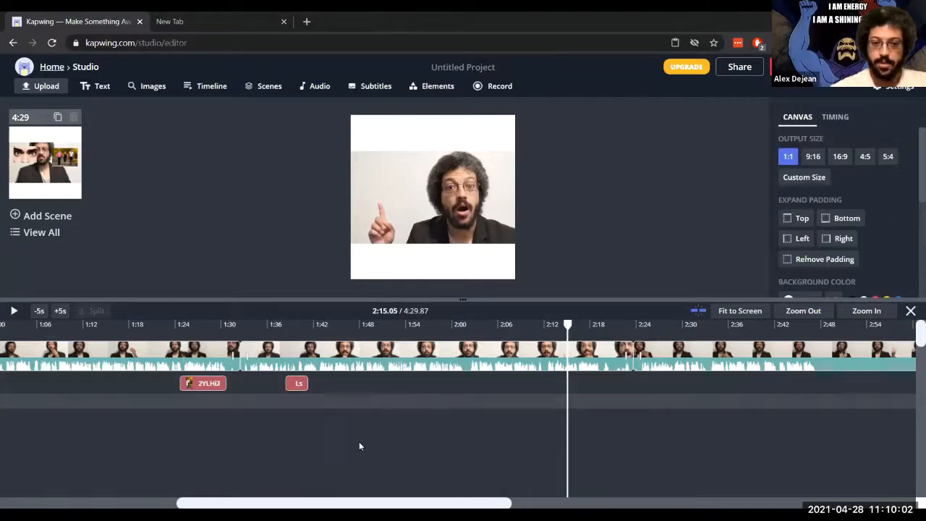
# Play through the pasted staring-eyes clip and extend its end time to 02:23.05
pyautogui.click(14, 310)
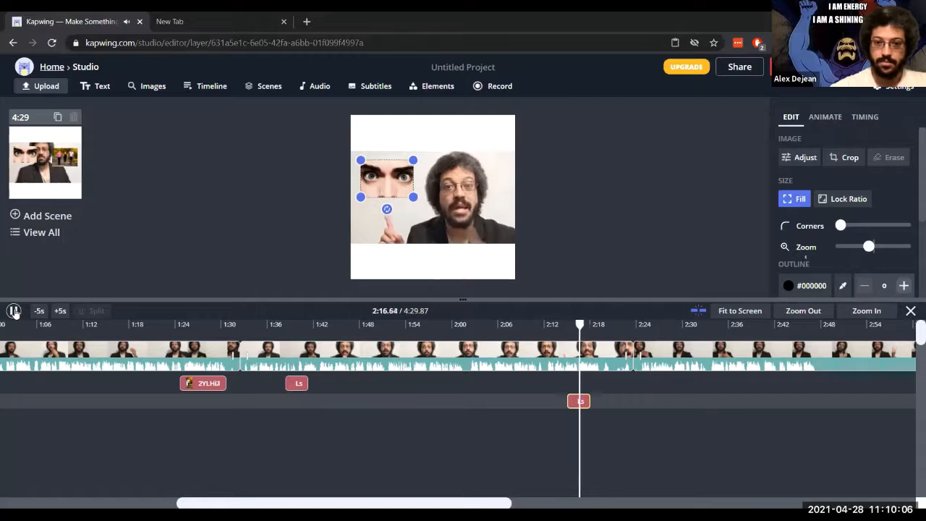
pyautogui.click(15, 312)
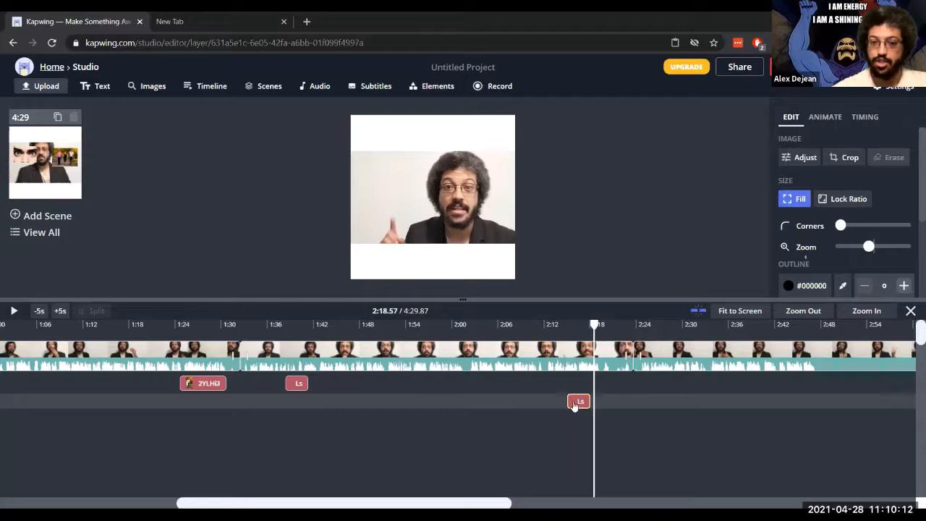
pyautogui.click(866, 123)
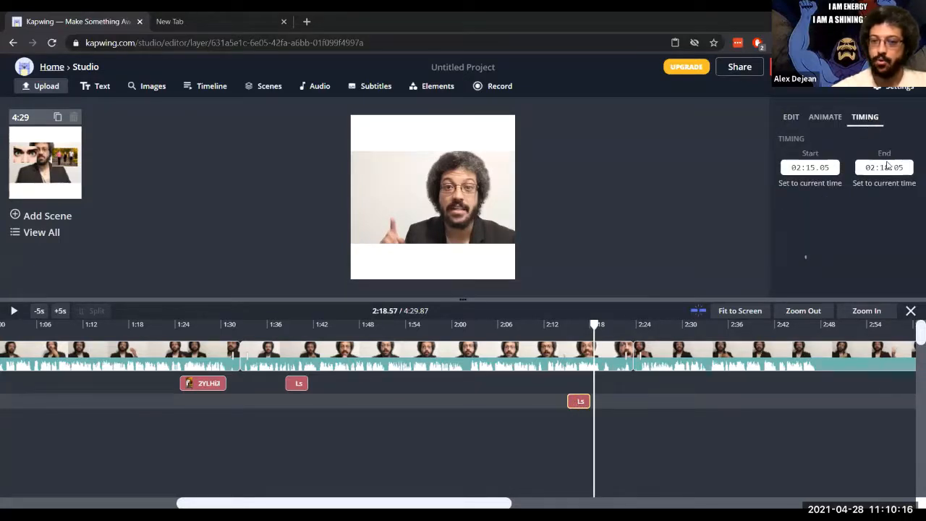
pyautogui.click(883, 167)
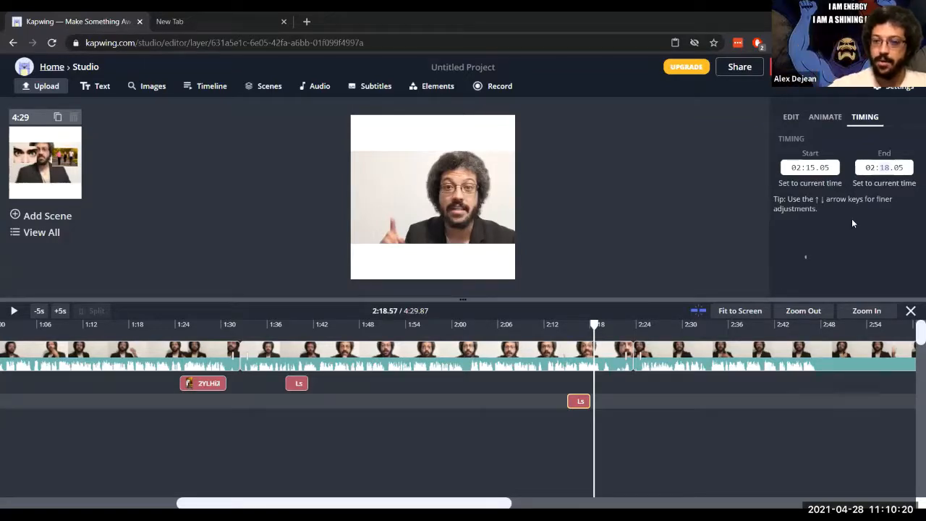
pyautogui.press('Up')
pyautogui.press('Up')
pyautogui.press('Up')
pyautogui.press('Up')
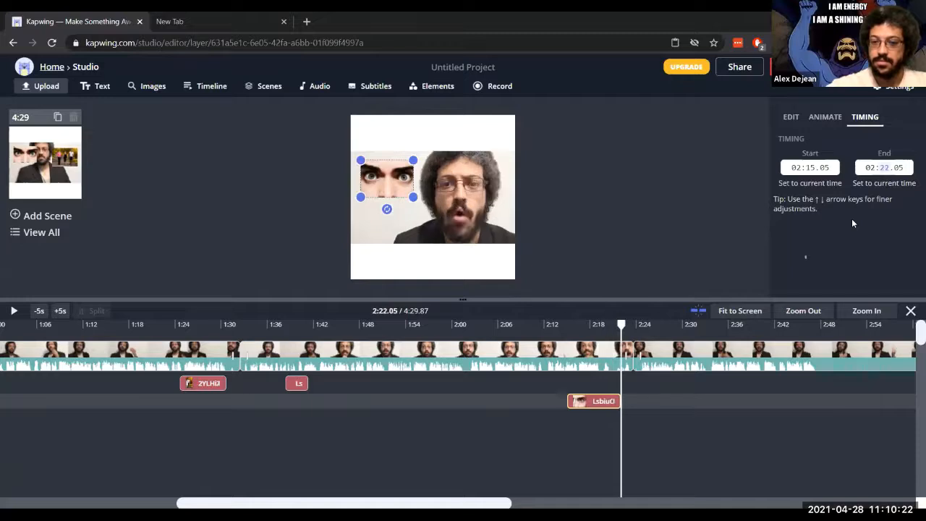
pyautogui.press('Up')
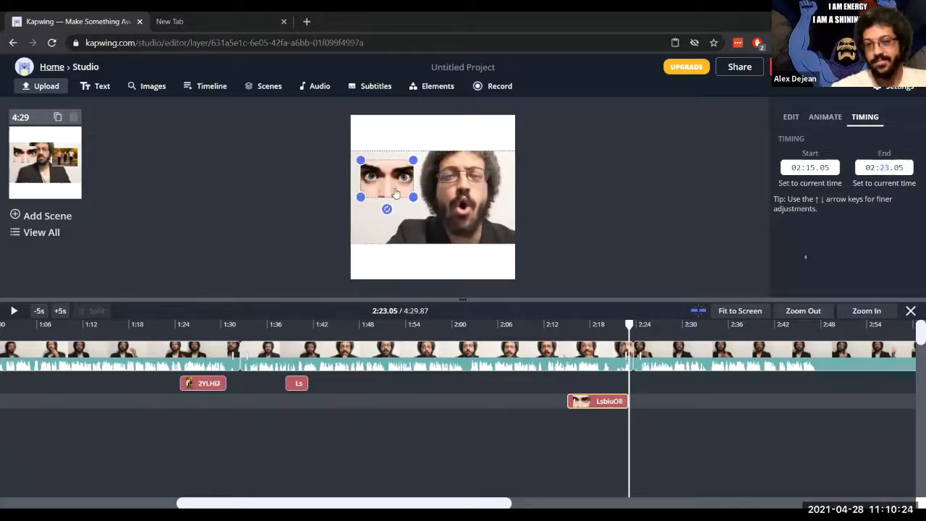
# Replay the last seconds of the extended staring-eyes clip and play the video on to 2:29.06
pyautogui.click(14, 310)
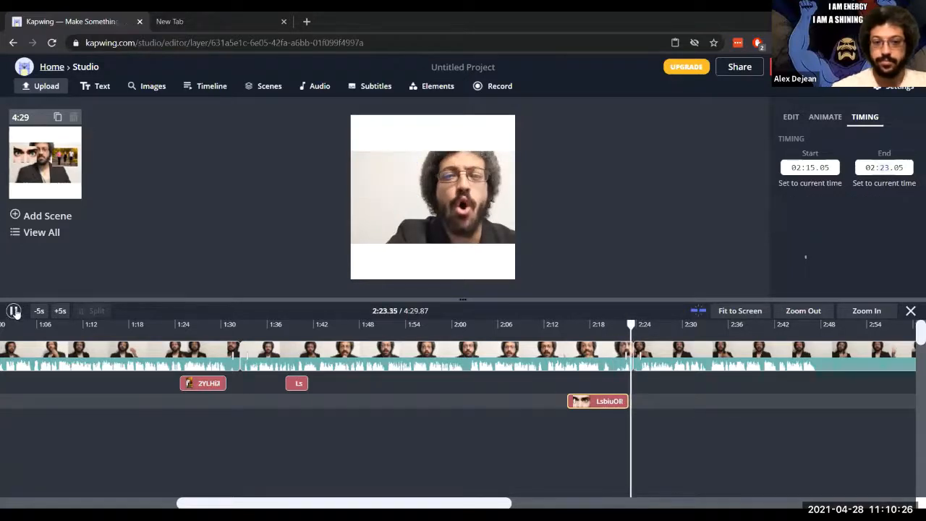
pyautogui.click(39, 310)
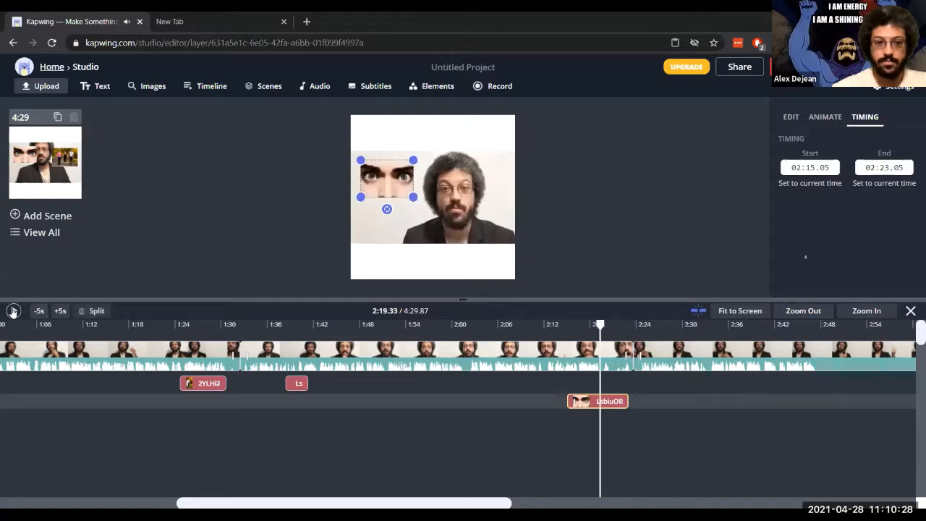
pyautogui.click(13, 310)
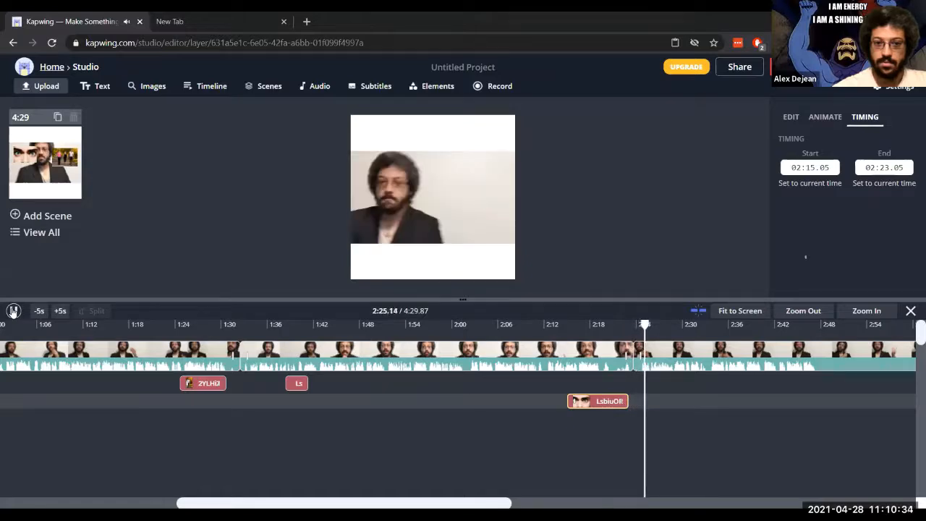
pyautogui.click(13, 310)
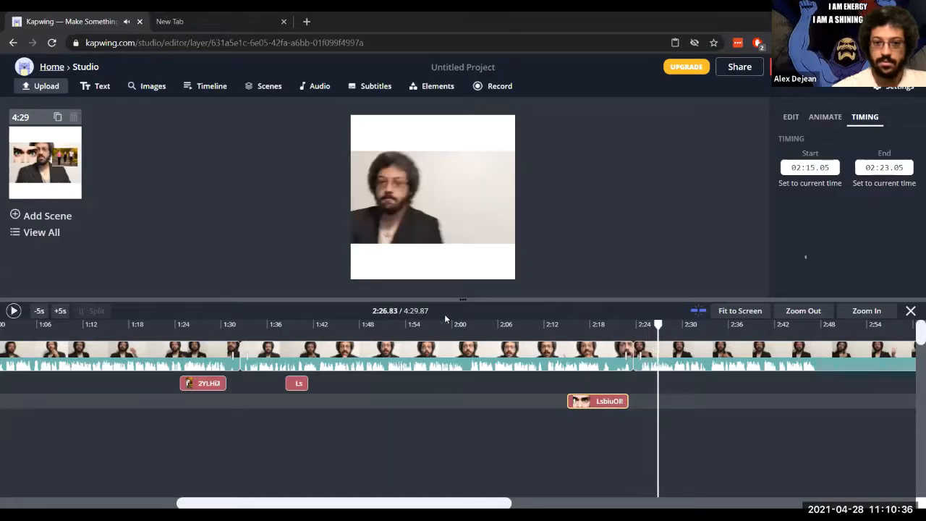
pyautogui.click(14, 310)
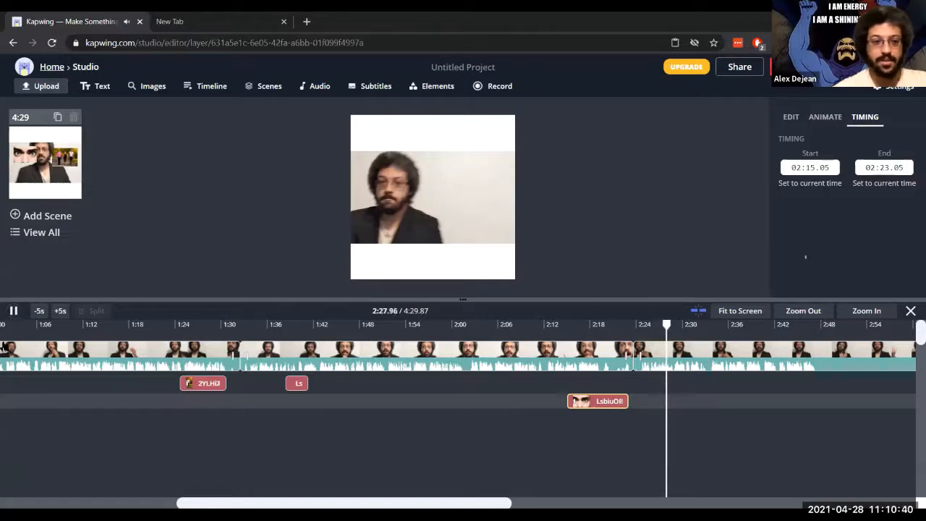
pyautogui.click(13, 310)
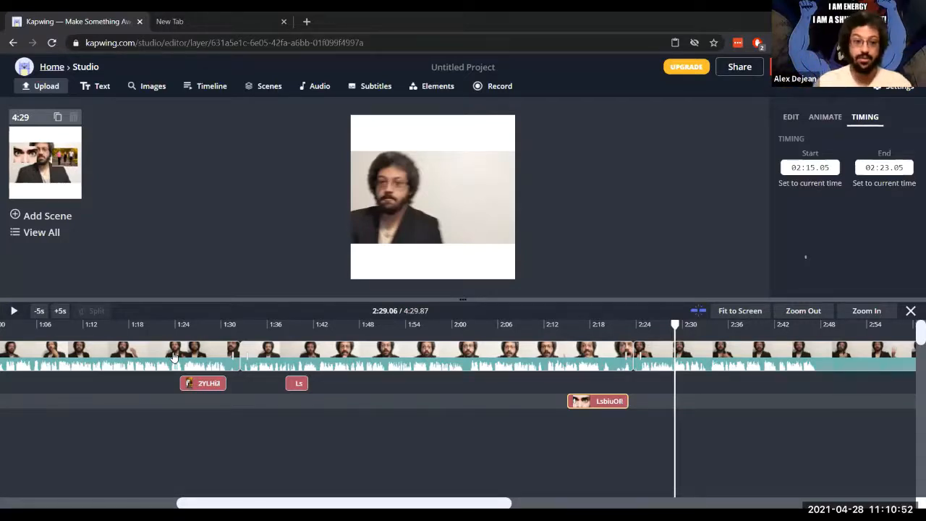
# Apply a Fade animation at default speed to the outro of the first video segment
pyautogui.moveTo(346, 503); pyautogui.dragTo(170, 504)
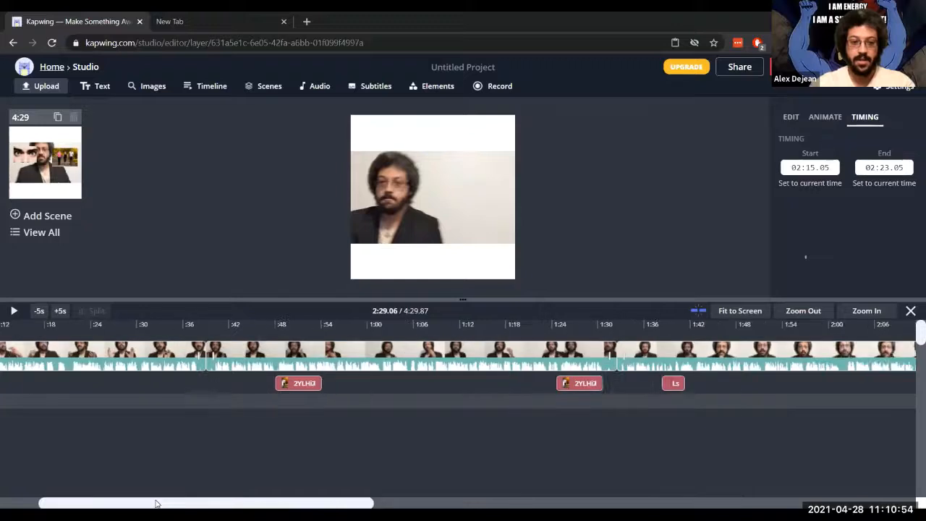
pyautogui.click(220, 367)
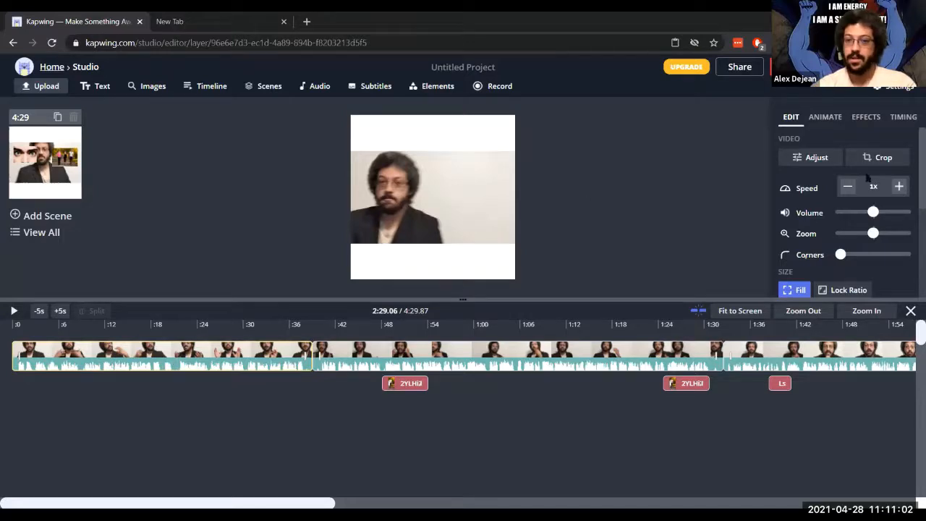
pyautogui.click(821, 123)
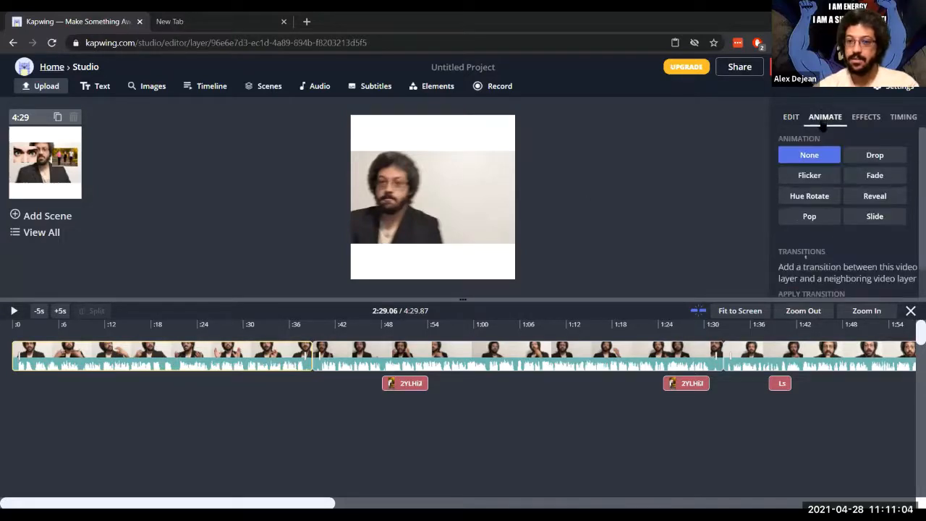
pyautogui.click(868, 175)
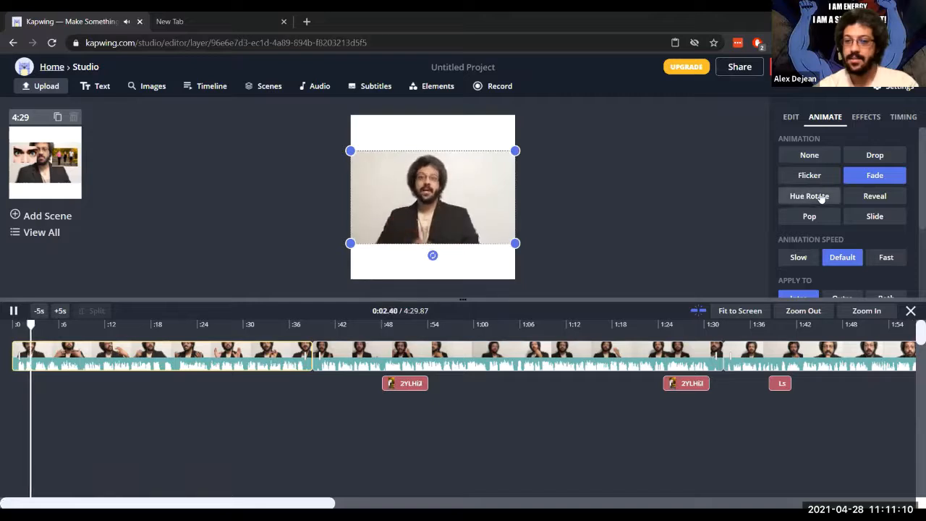
pyautogui.scroll(-1, 913, 183)
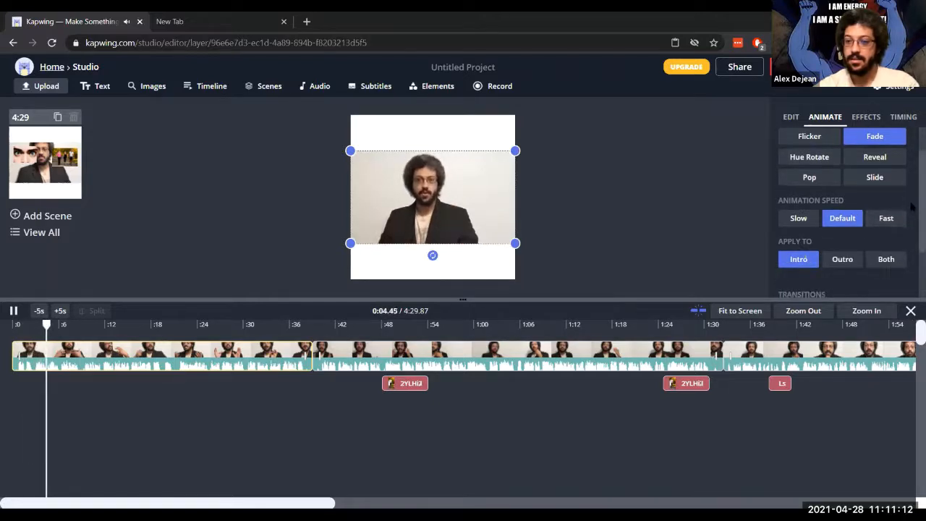
pyautogui.click(840, 259)
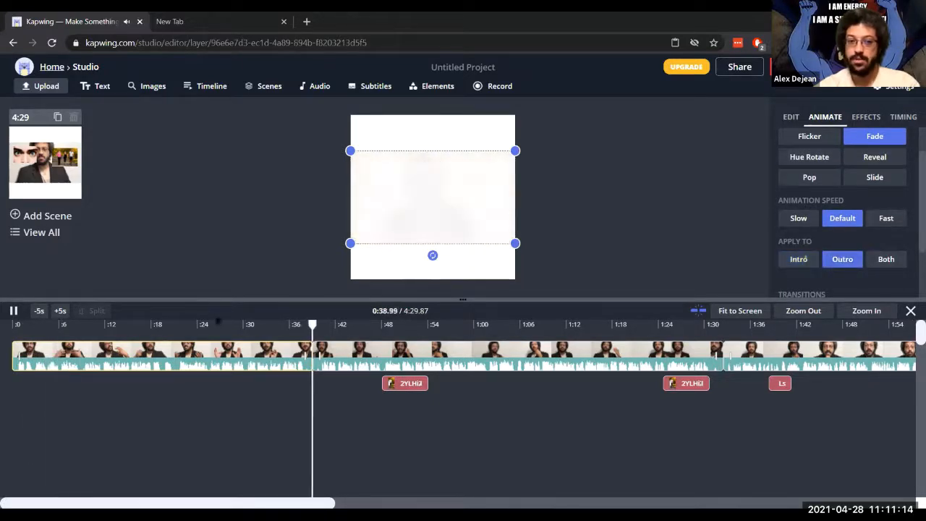
pyautogui.click(14, 311)
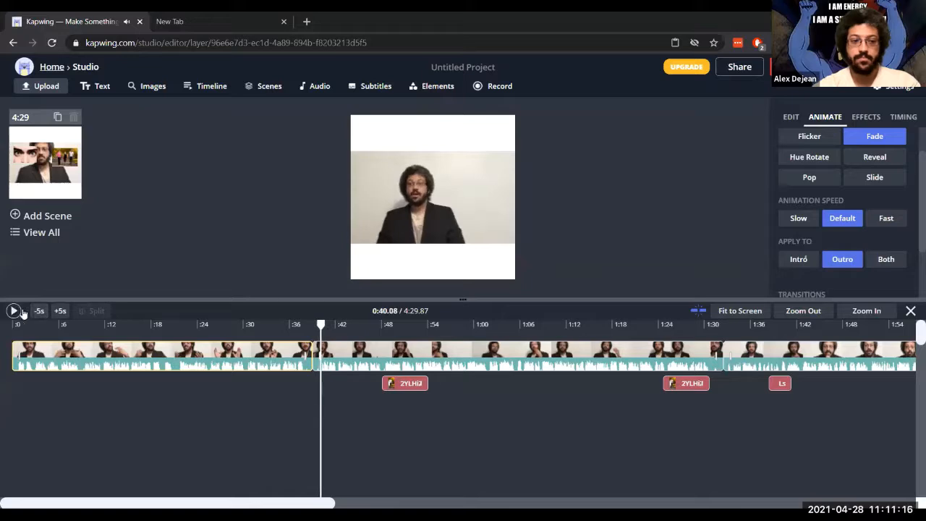
# Give the second video segment a Fade animation, preview it on the intro, and apply it to both intro and outro
pyautogui.click(356, 364)
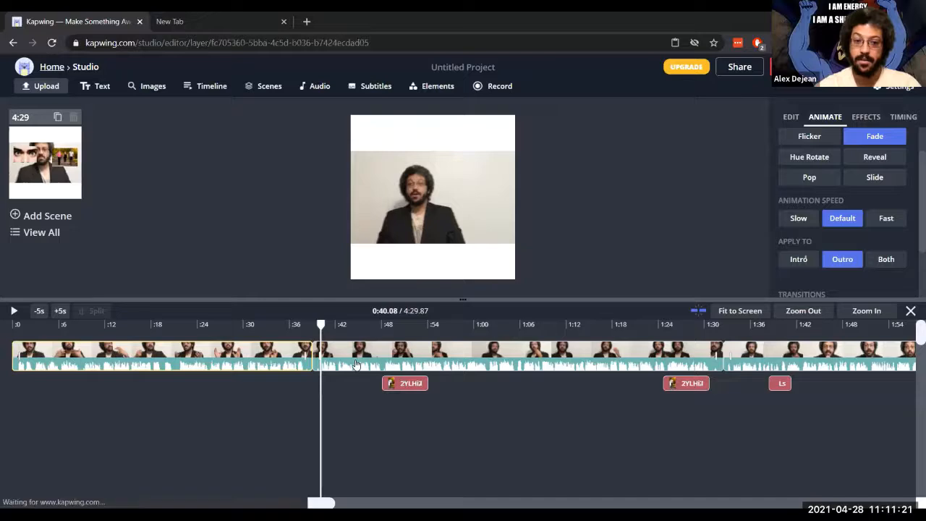
pyautogui.click(873, 142)
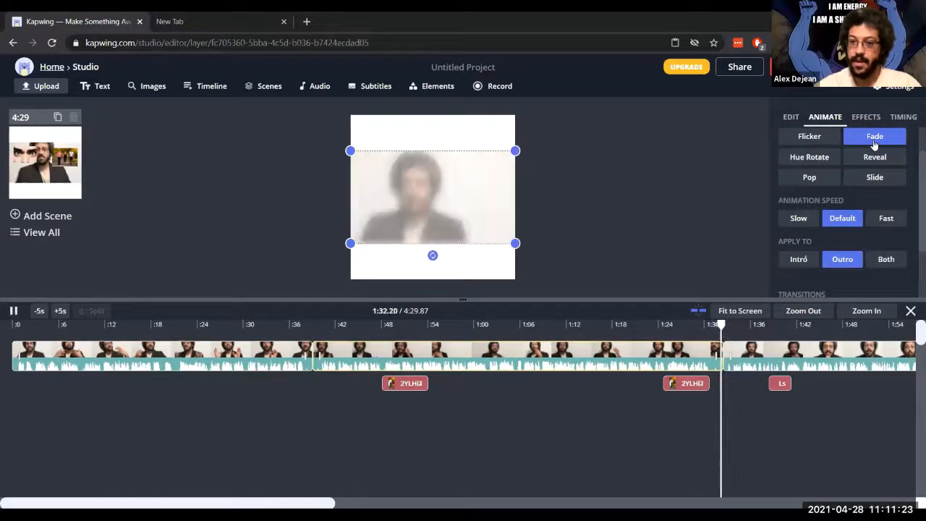
pyautogui.click(799, 258)
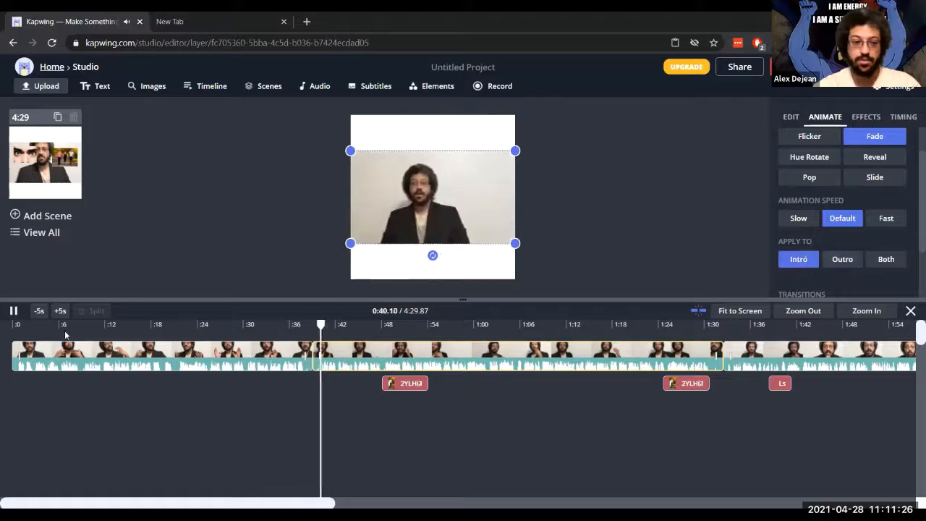
pyautogui.click(13, 310)
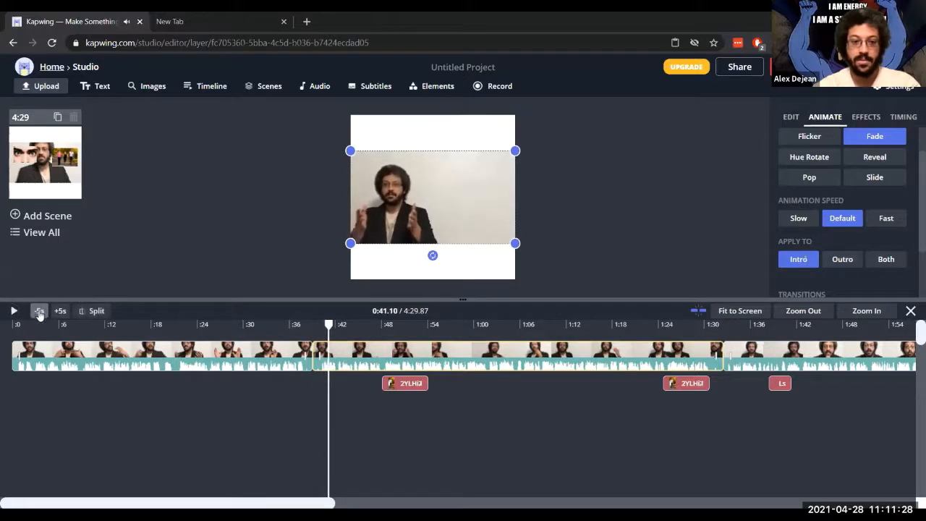
pyautogui.click(39, 311)
pyautogui.click(13, 310)
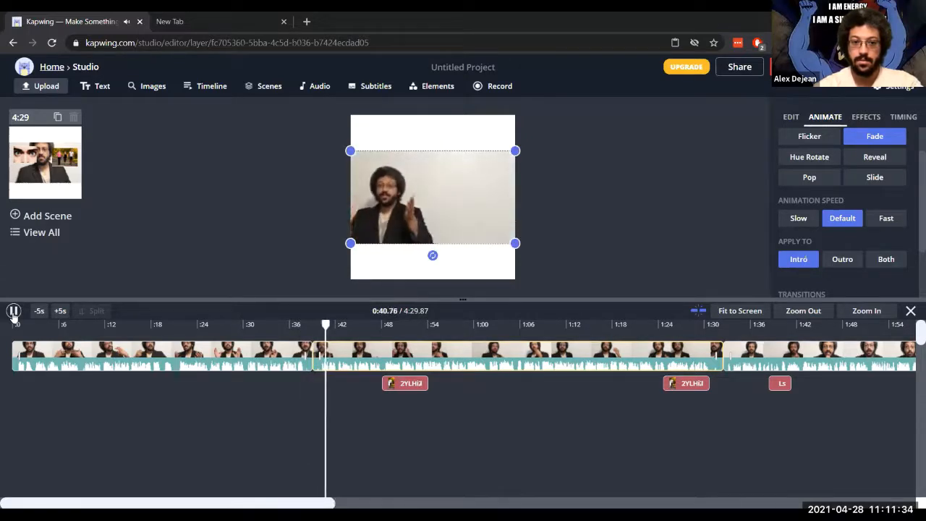
pyautogui.click(13, 312)
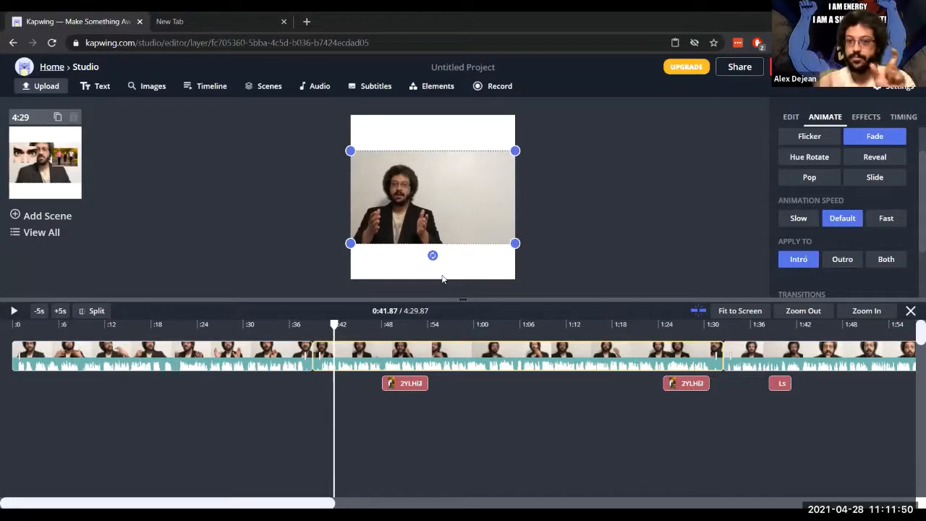
pyautogui.click(884, 259)
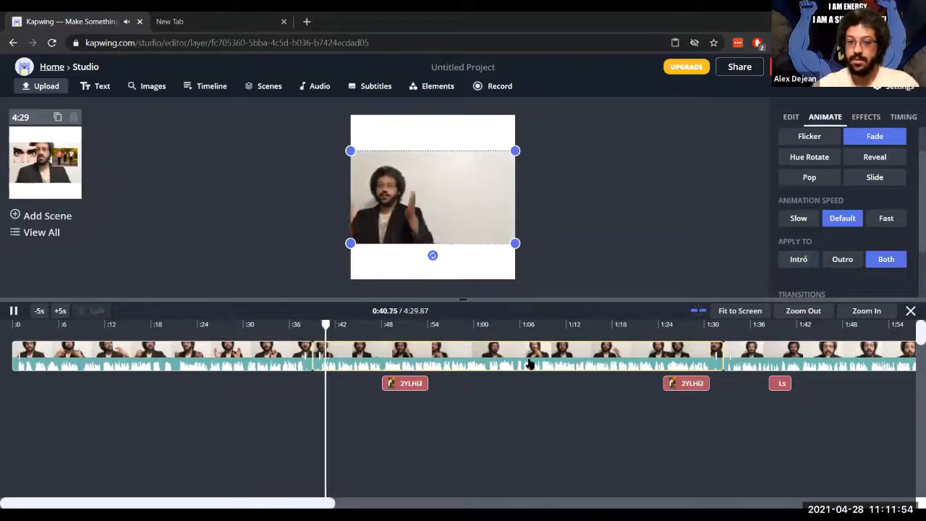
pyautogui.click(13, 310)
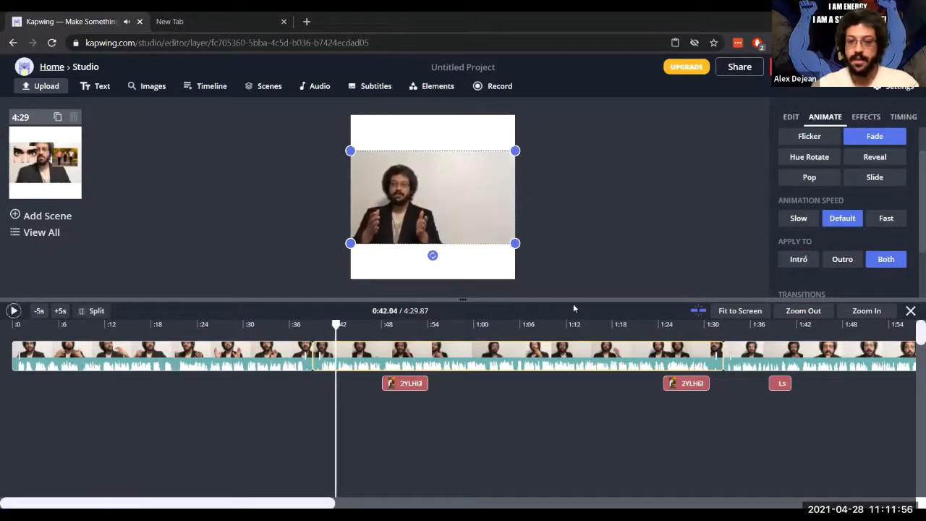
# Apply a Fade animation to both the intro and outro of the third video segment
pyautogui.click(795, 357)
pyautogui.click(872, 143)
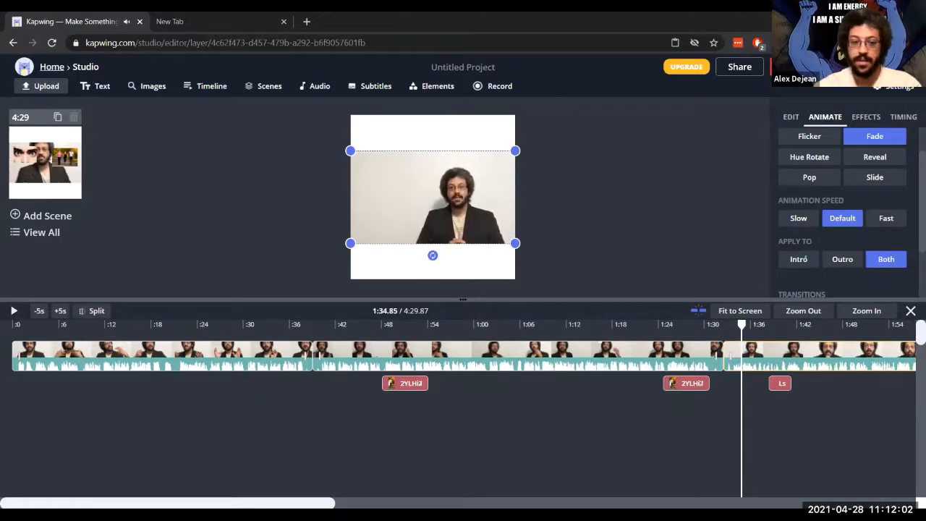
pyautogui.moveTo(119, 505); pyautogui.dragTo(286, 488)
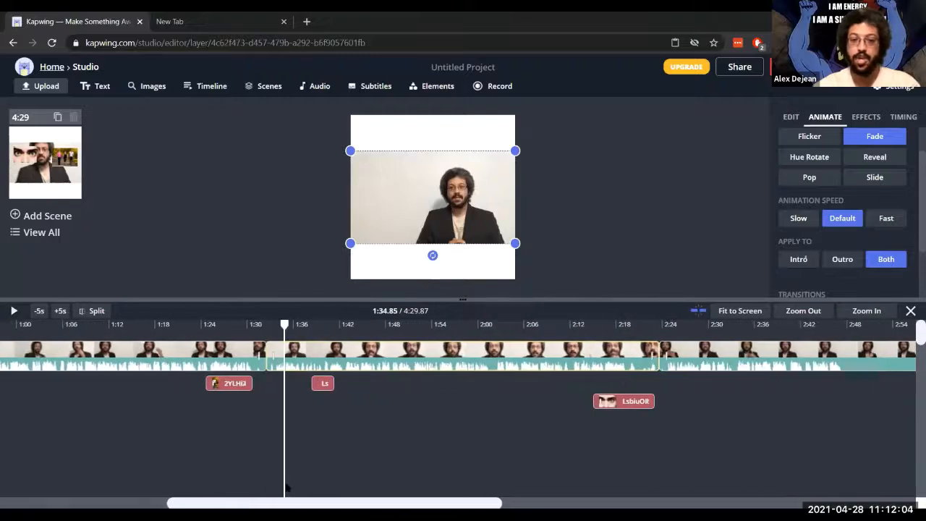